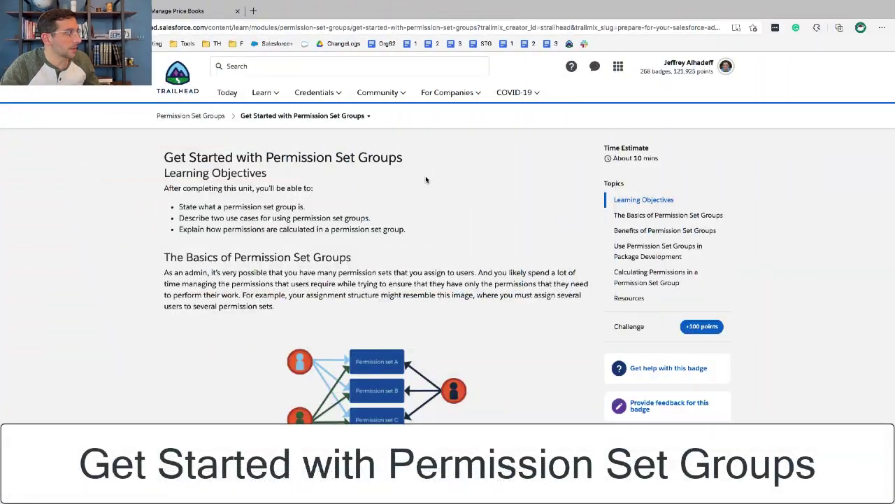
- Read through the permission set groups unit and look up the Manage Price Books help article
scroll(426, 180, "down", 1)
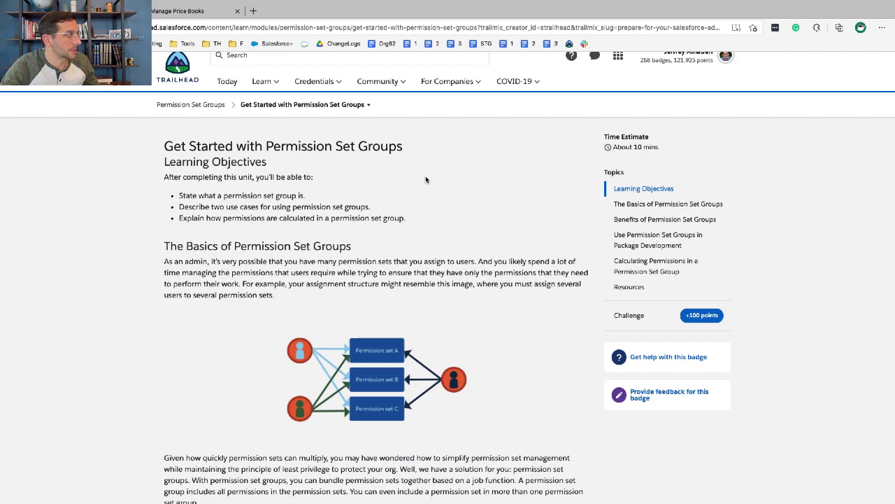
scroll(425, 180, "down", 3)
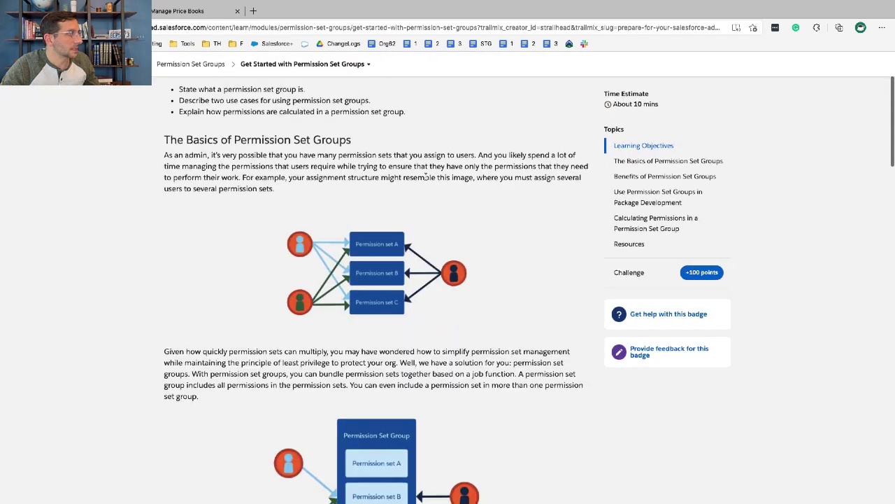
scroll(426, 176, "down", 1)
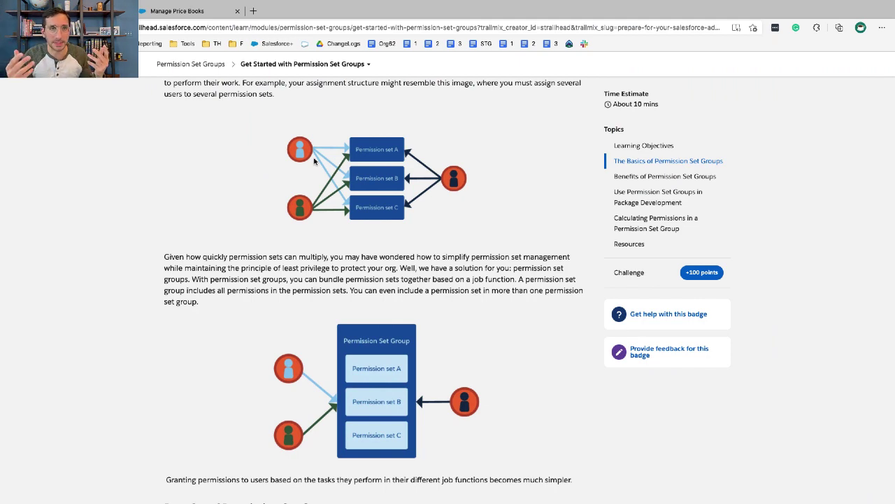
scroll(314, 161, "down", 3)
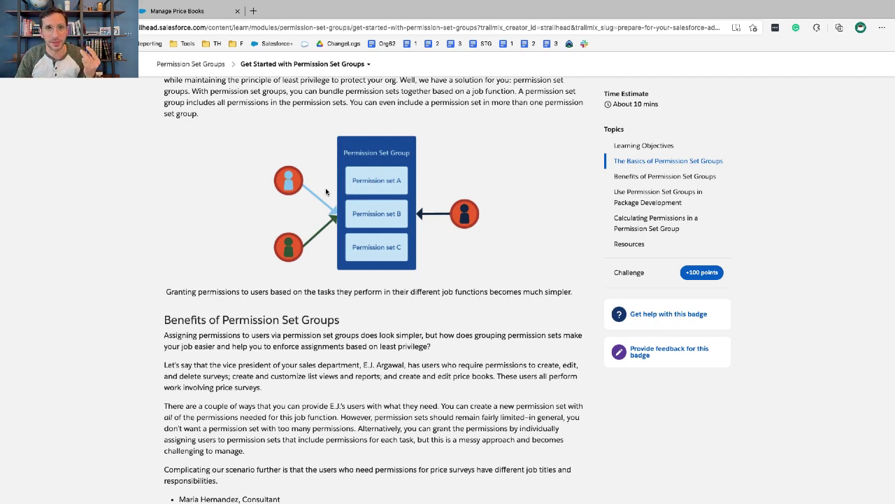
scroll(326, 191, "down", 3)
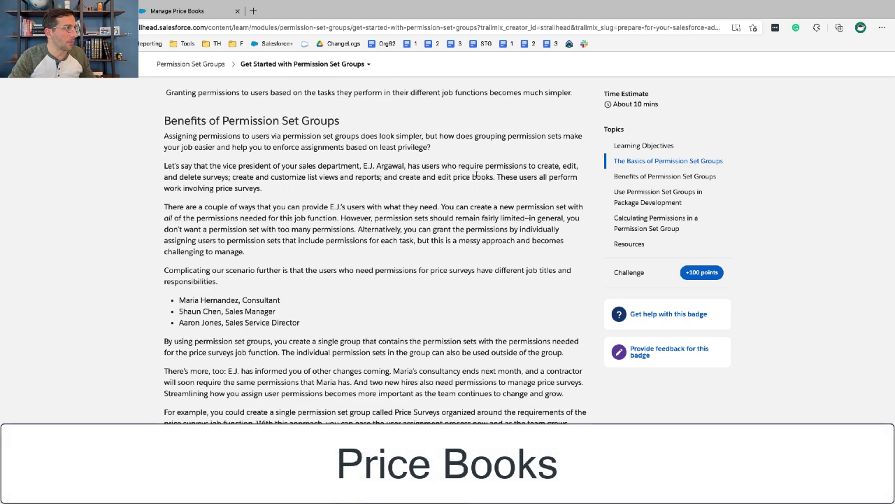
left_click_drag(495, 178, 452, 178)
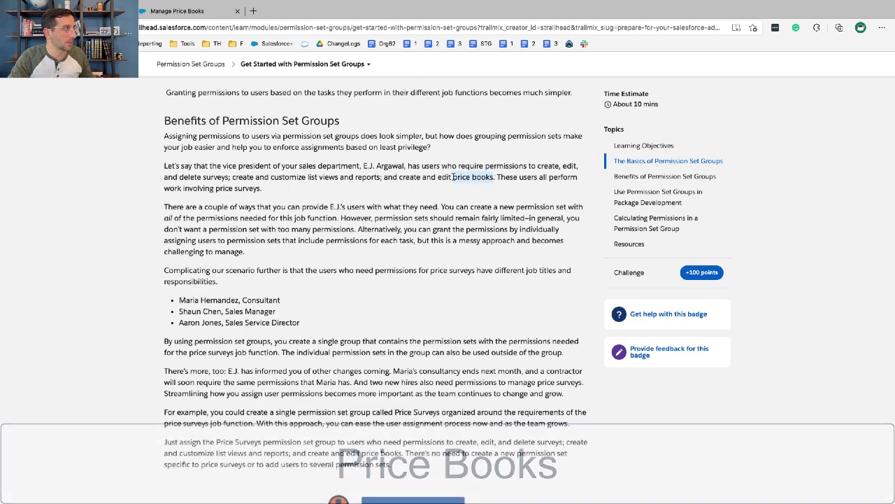
left_click(209, 12)
scroll(283, 231, "down", 1)
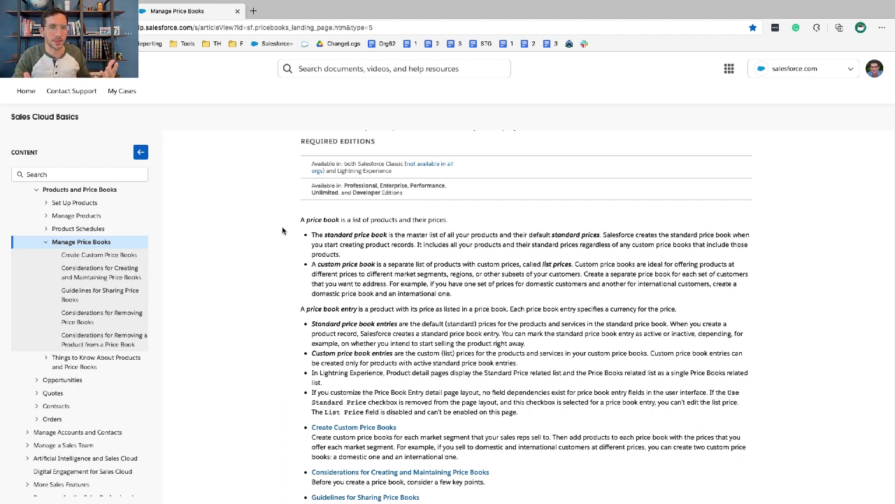
key("ctrl+shift+Tab")
- Switch to the Create a Permission Set Group unit and scroll to Create Permission Sets
scroll(166, 114, "down", 5)
scroll(166, 114, "down", 3)
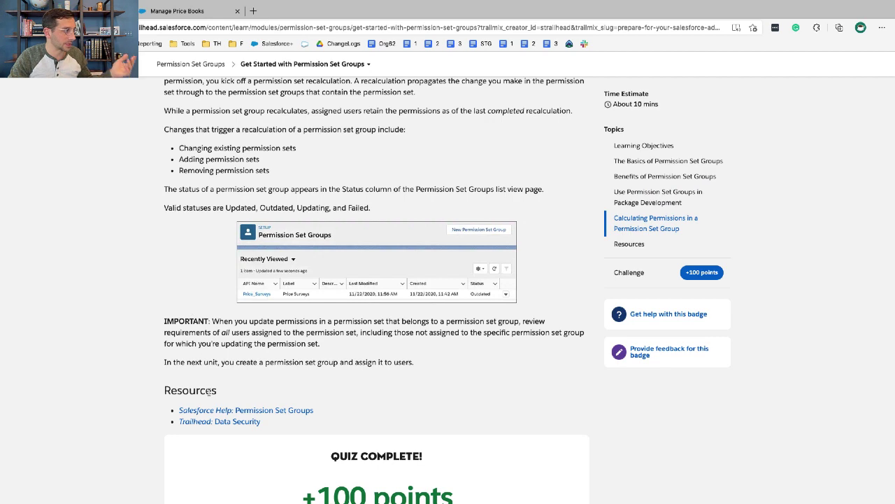
scroll(208, 395, "down", 1)
left_click(337, 65)
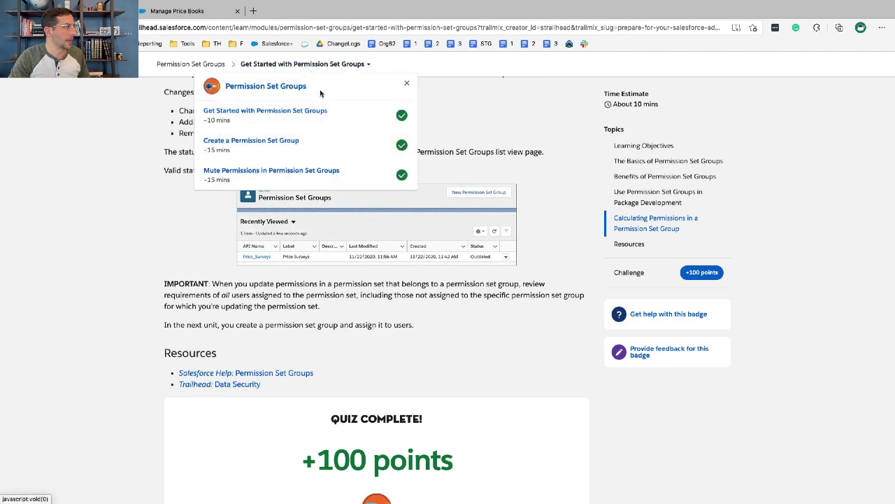
left_click(293, 145)
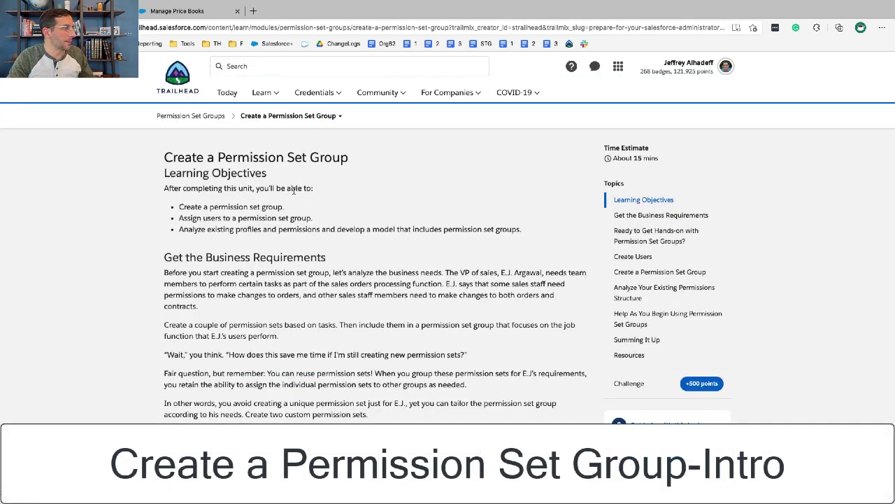
scroll(294, 190, "down", 1)
scroll(294, 191, "down", 5)
scroll(294, 190, "up", 2)
scroll(294, 190, "down", 1)
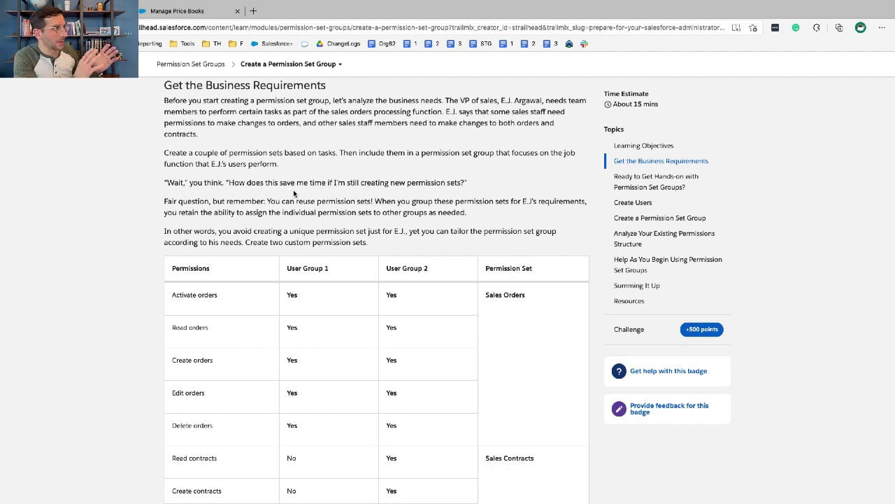
scroll(294, 193, "down", 10)
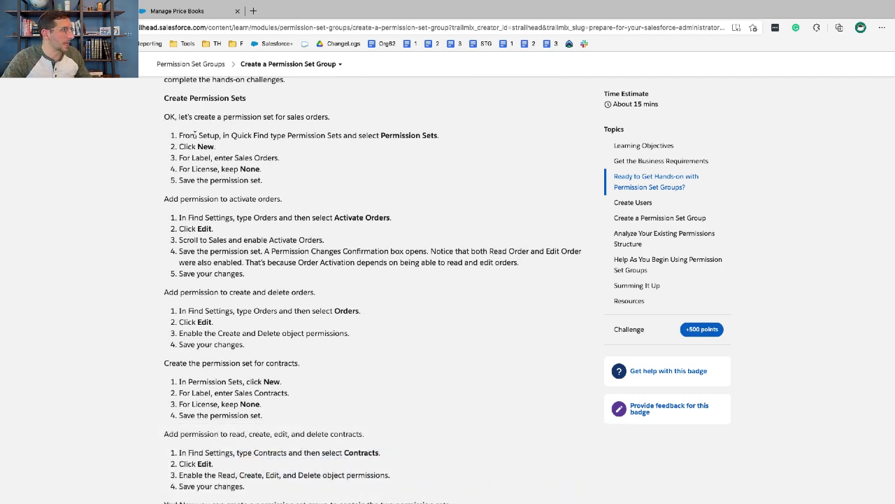
- Go over the Sales Orders steps (label Sales Orders, licence None, save) and start a new permission set
triple_click(193, 135)
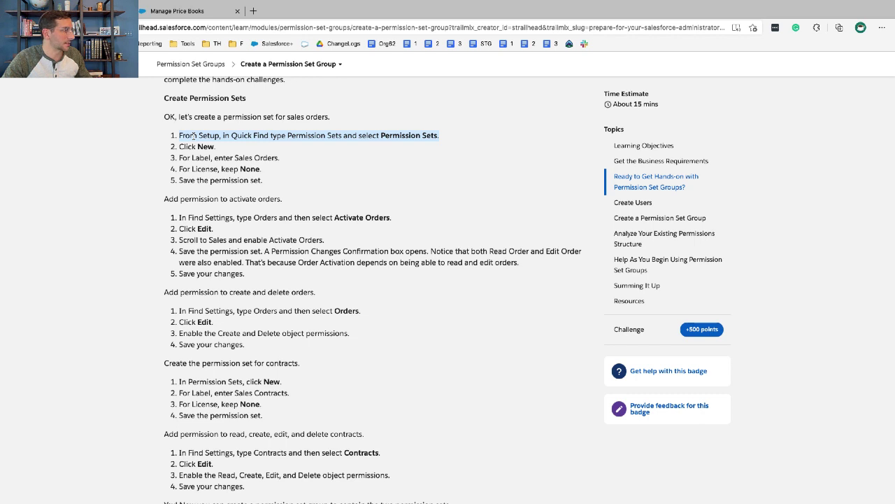
triple_click(193, 147)
triple_click(193, 155)
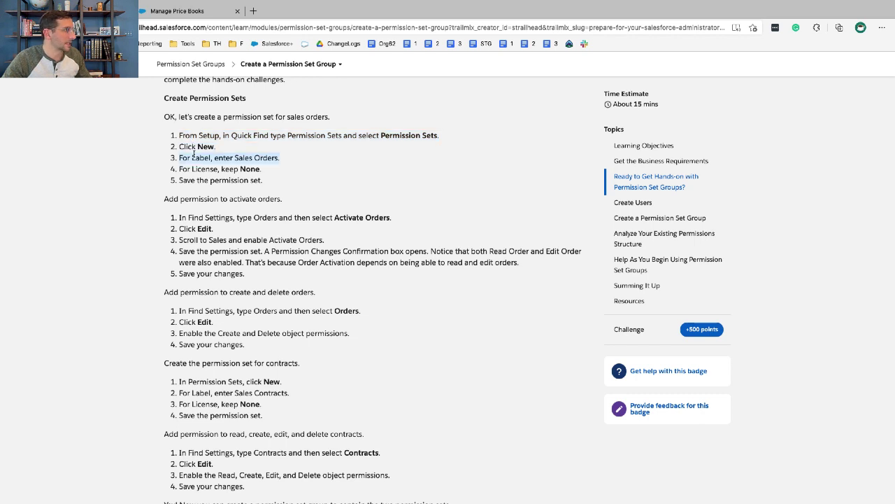
triple_click(194, 169)
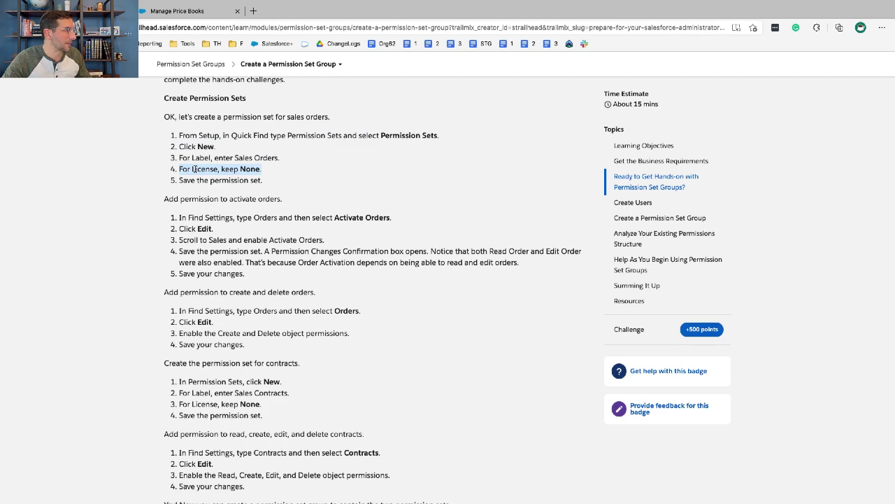
triple_click(196, 180)
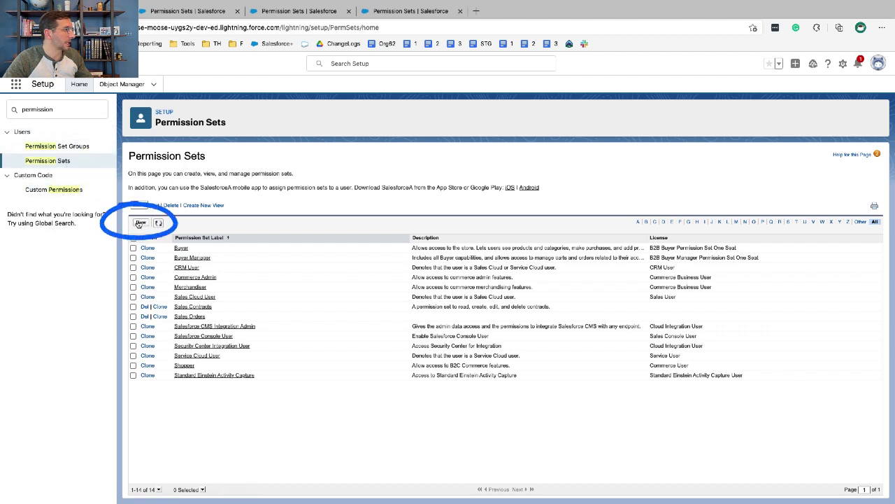
left_click(139, 223)
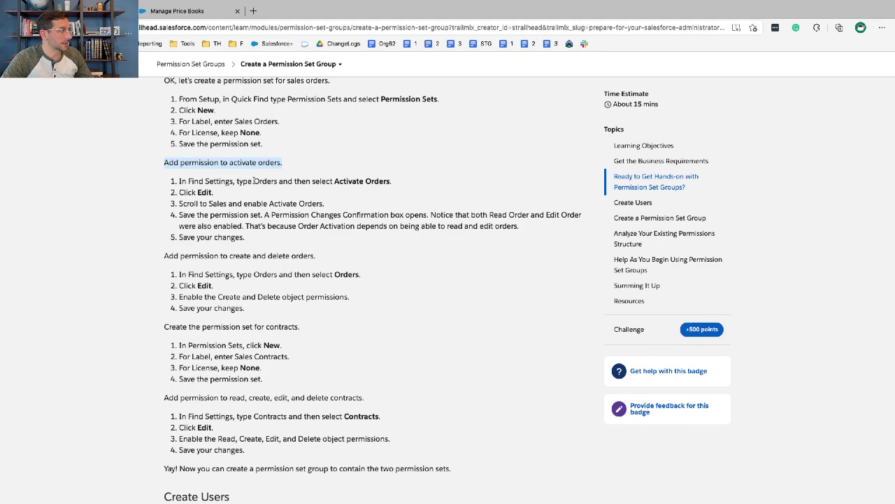
- Note the Find Activate Orders step and compare it against the Sales Orders permission set in Setup
triple_click(254, 181)
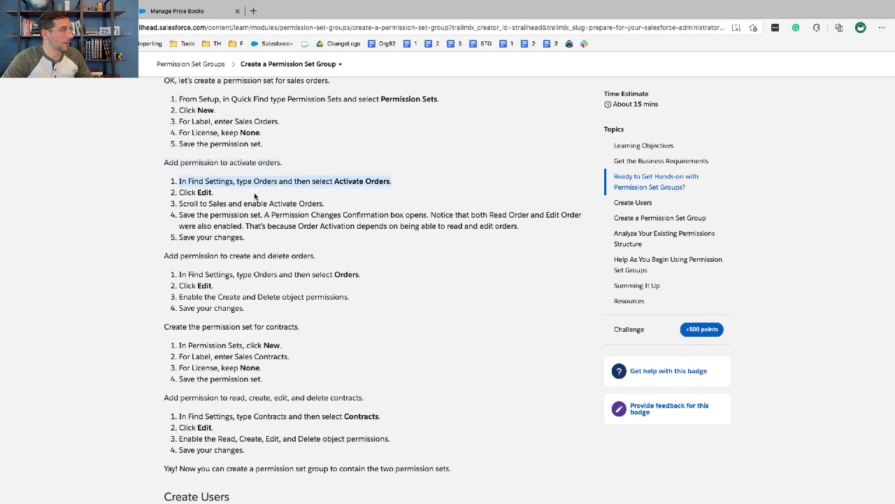
key("super+grave")
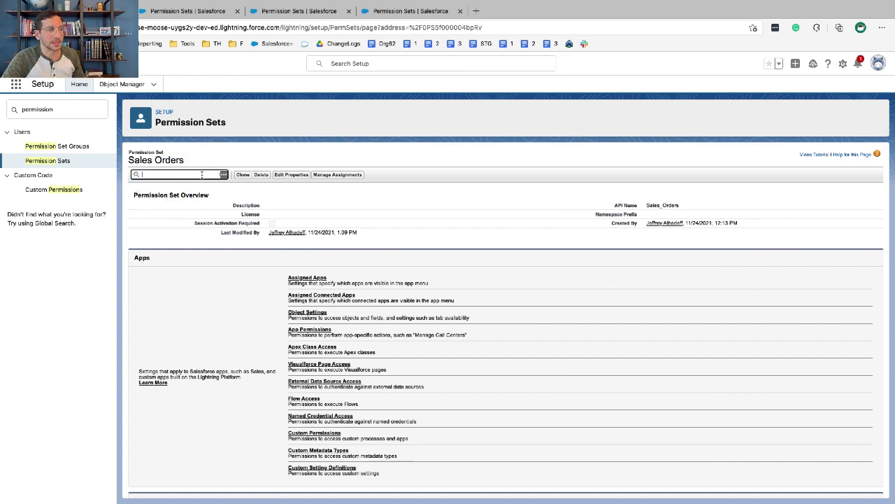
scroll(214, 245, "down", 2)
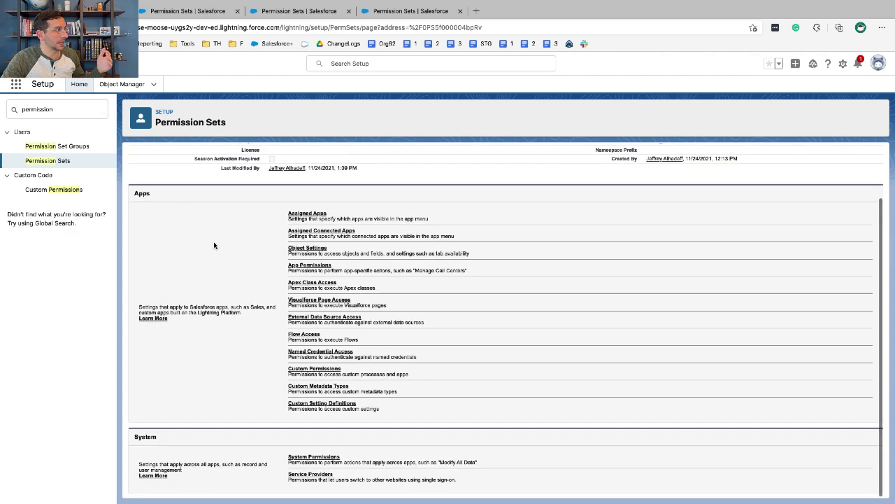
scroll(214, 245, "up", 1)
scroll(217, 408, "down", 1)
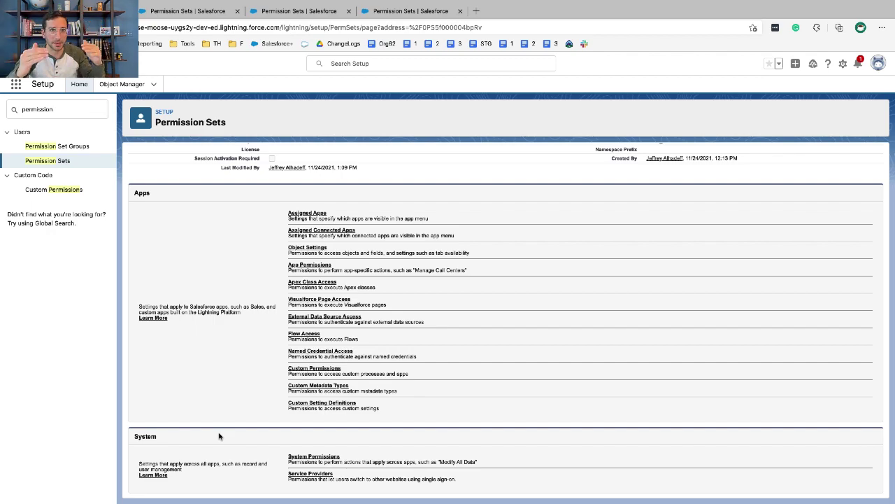
key("ctrl+Left")
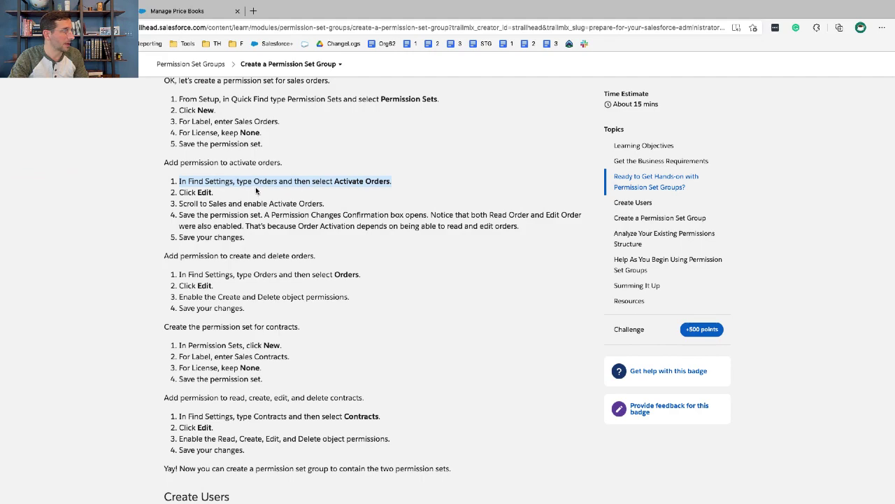
key("ctrl+Right")
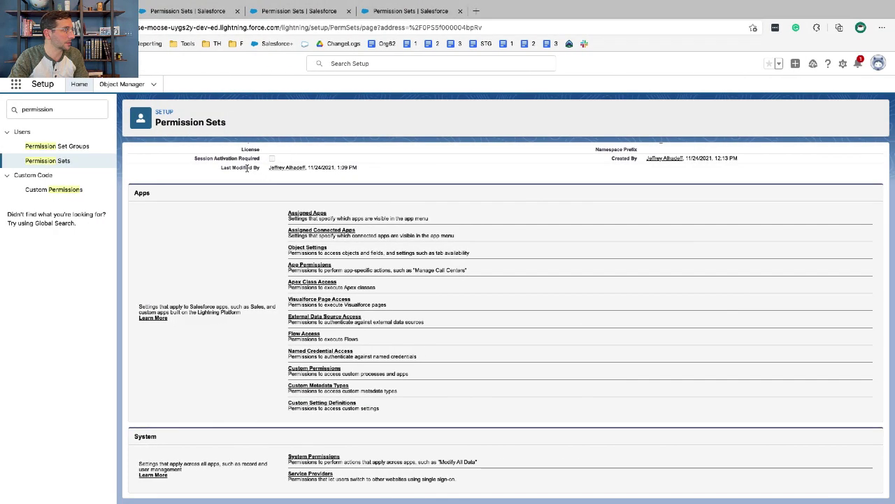
- Search Sales Orders settings for 'orders', edit App Permissions, and find 'activate order' on the page
type("orders")
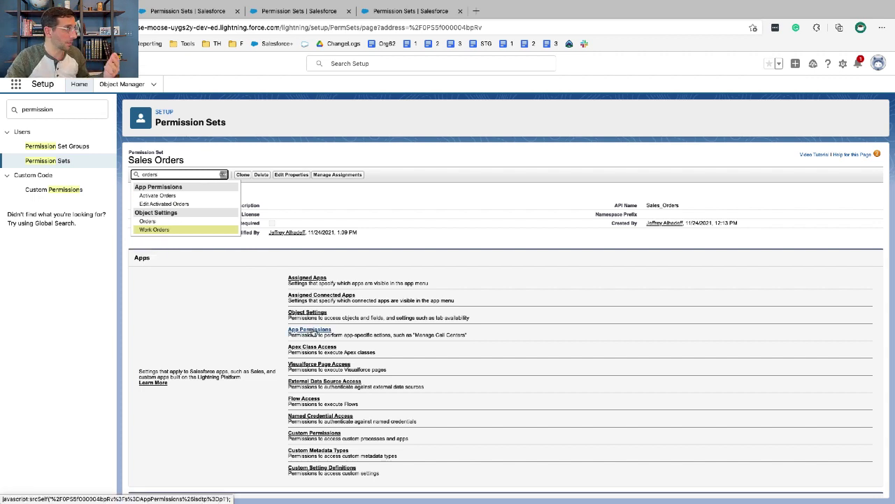
left_click(312, 333)
left_click(370, 213)
key("ctrl+f")
type("activ")
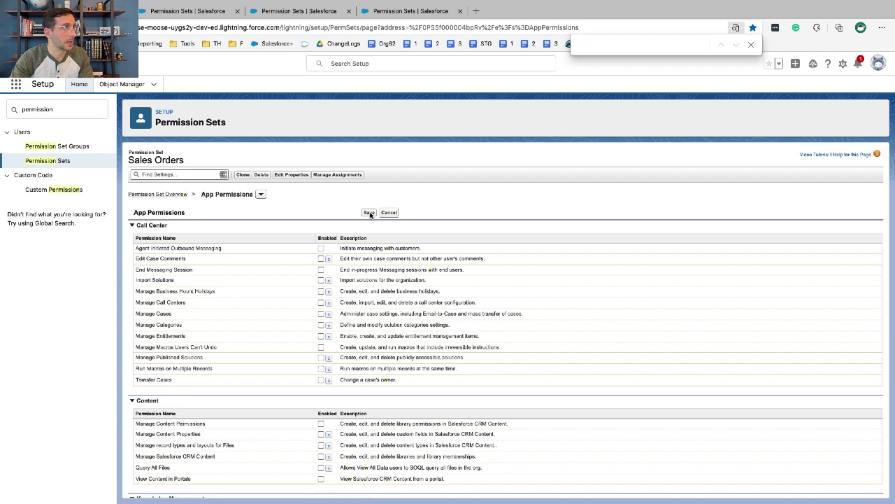
type("ate order")
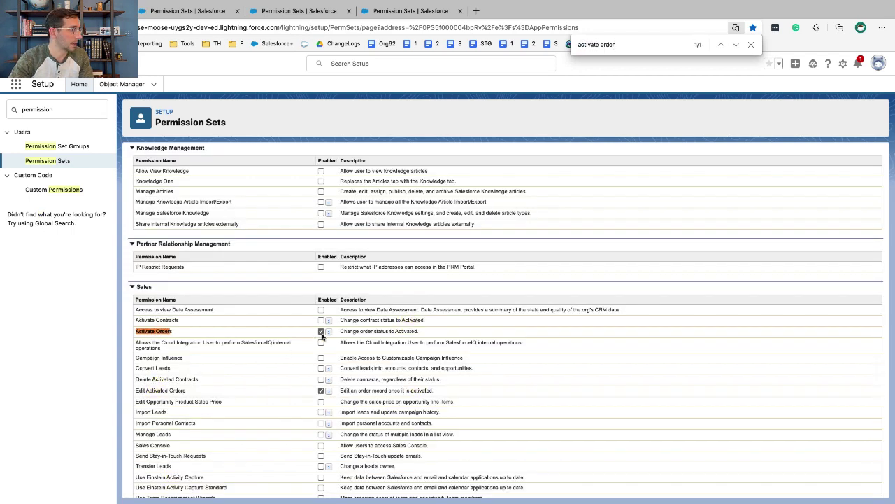
key("super+grave")
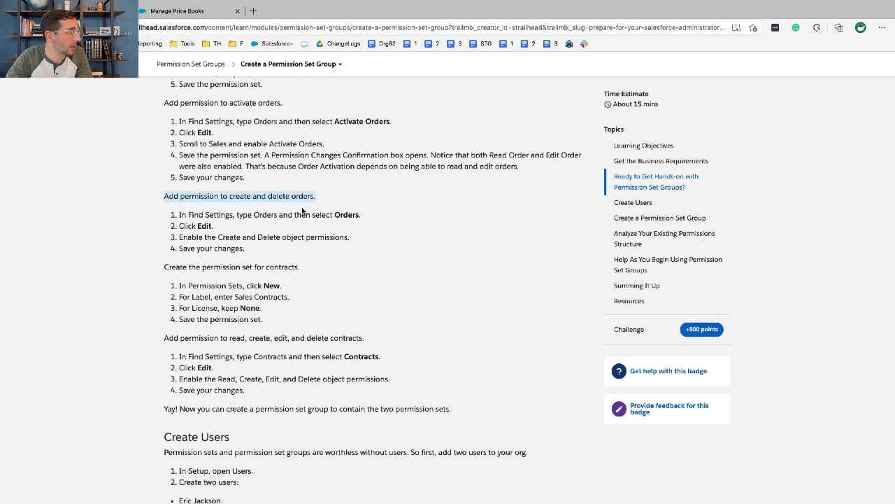
- Edit the Orders object settings found via 'orders', enabling Create and Delete, and save
scroll(302, 210, "up", 1)
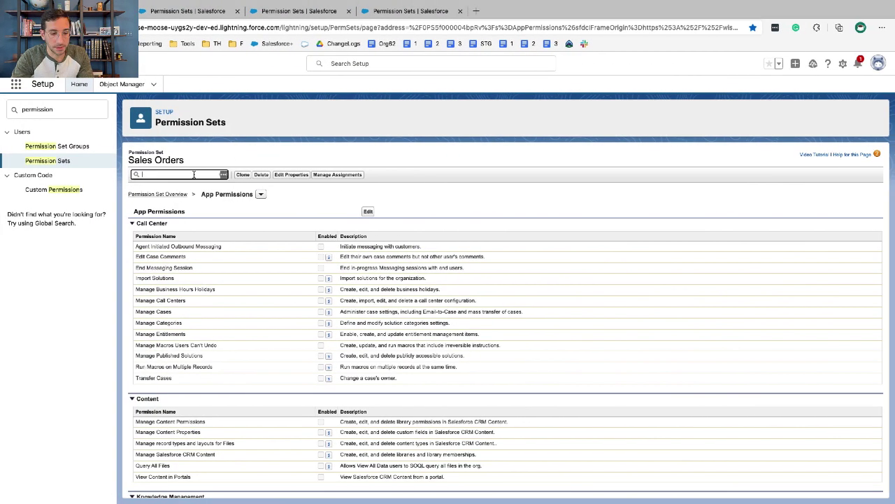
type("orders")
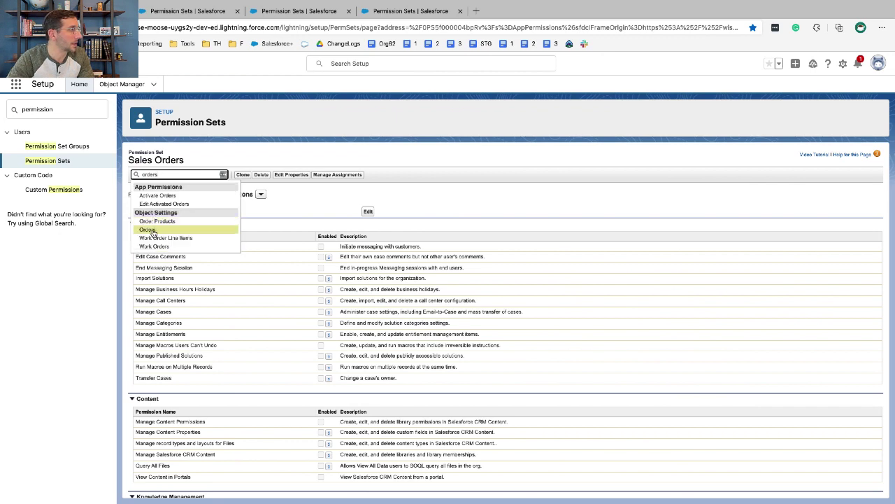
left_click(151, 232)
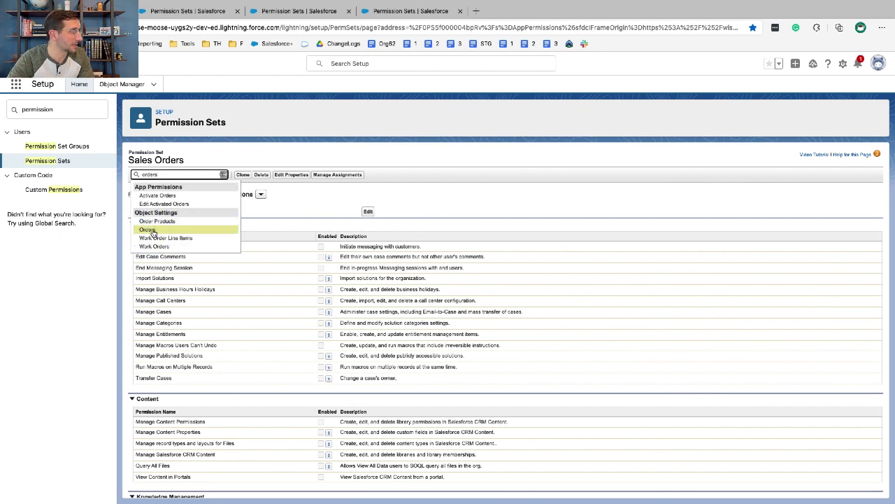
left_click(368, 211)
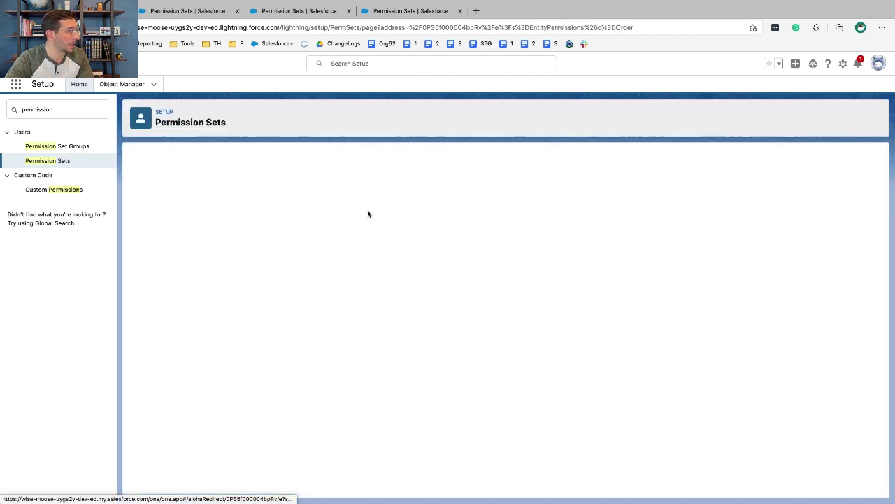
key("super+grave")
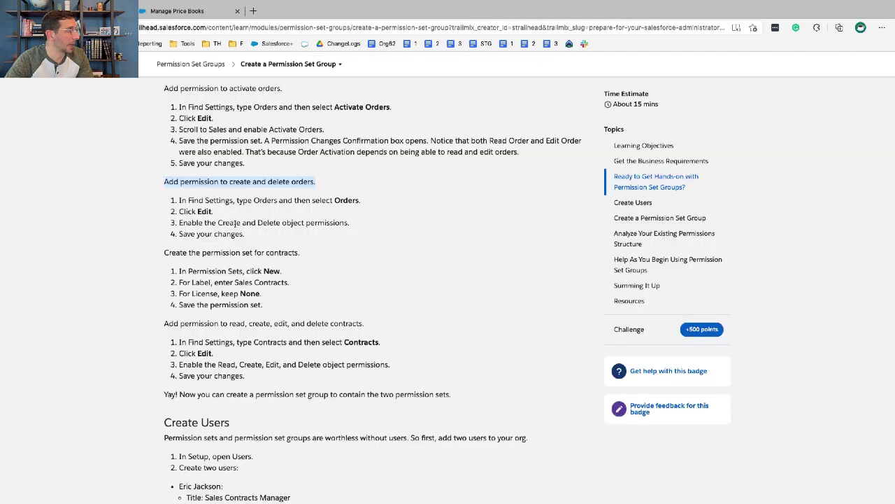
triple_click(236, 222)
key("ctrl+Right")
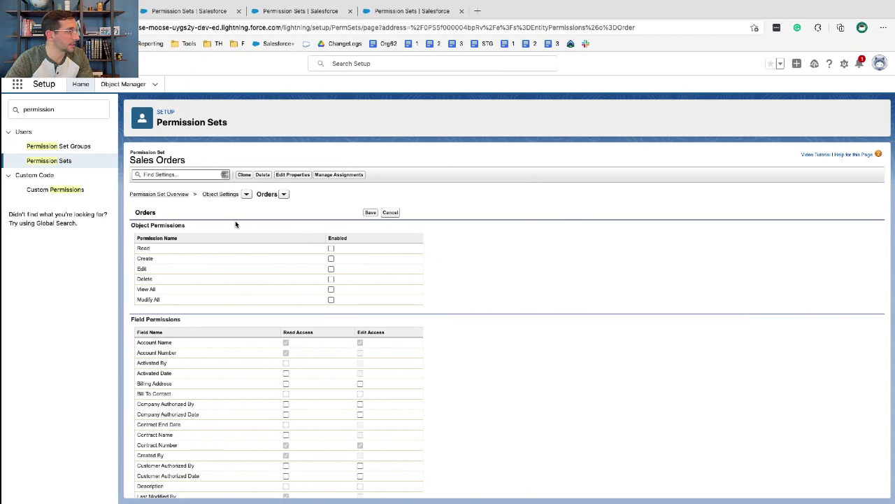
left_click(369, 213)
key("ctrl+Left")
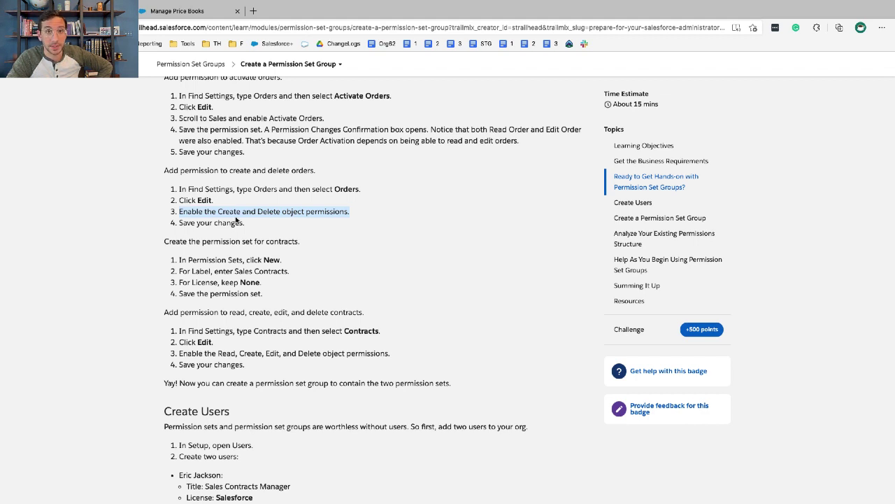
- Open the Sales Contracts permission set and review the Trailhead contract permission steps
triple_click(247, 238)
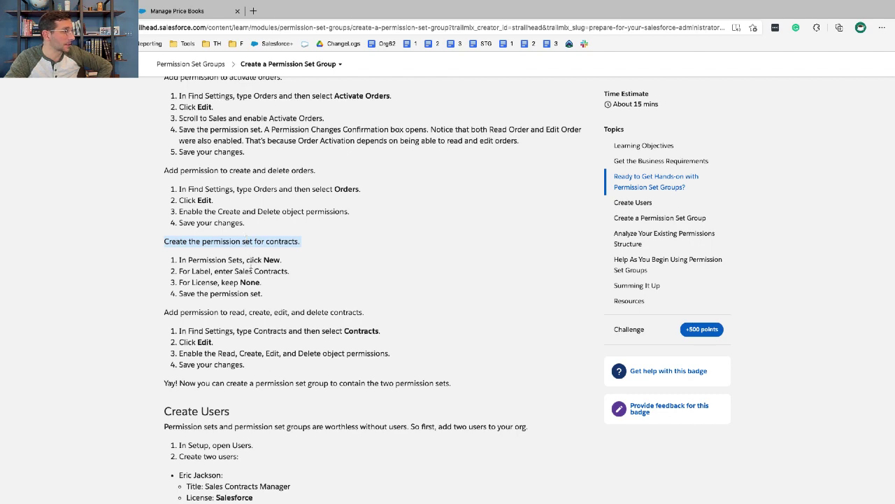
left_click_drag(288, 272, 247, 270)
key("ctrl+Right")
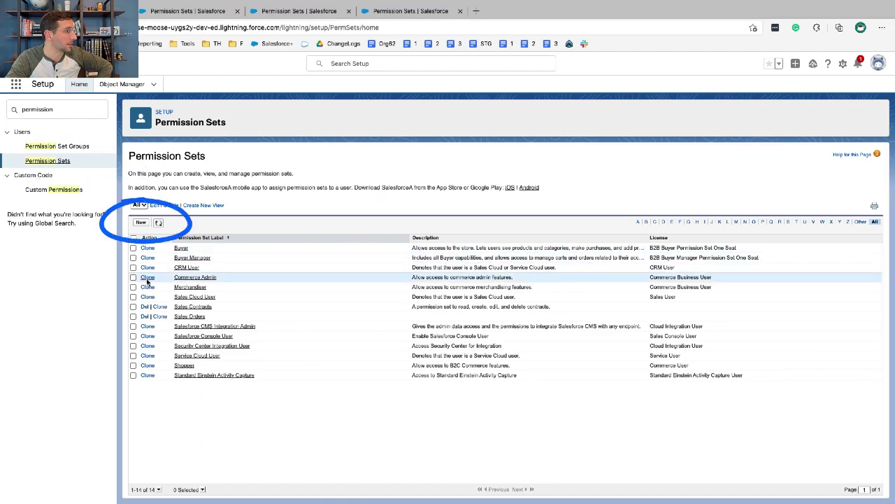
left_click(193, 307)
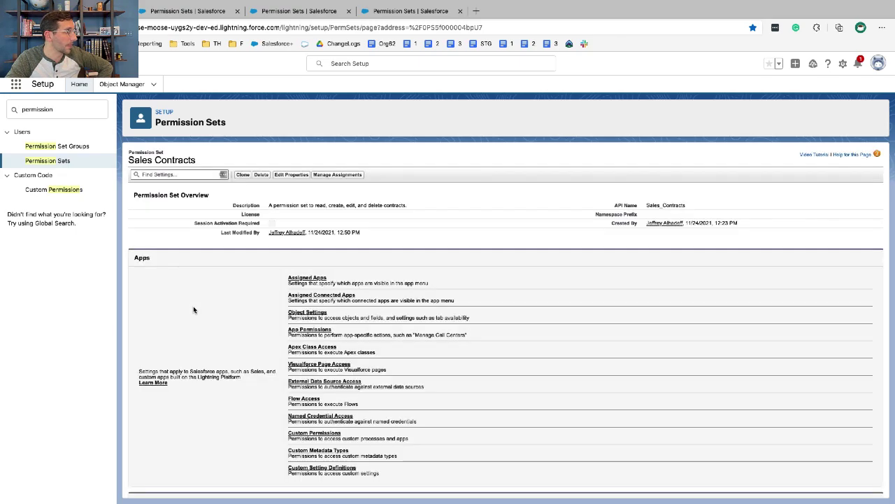
key("super+grave")
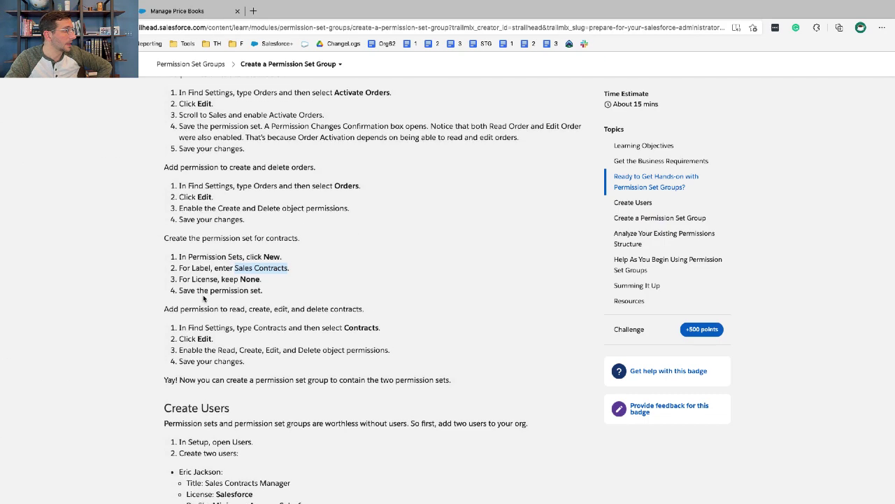
scroll(230, 251, "down", 2)
scroll(230, 251, "down", 1)
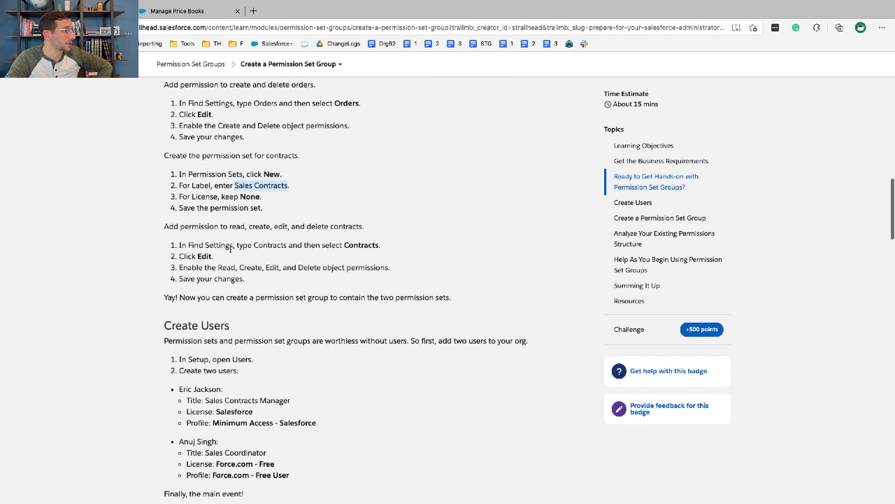
triple_click(250, 226)
scroll(250, 224, "down", 3)
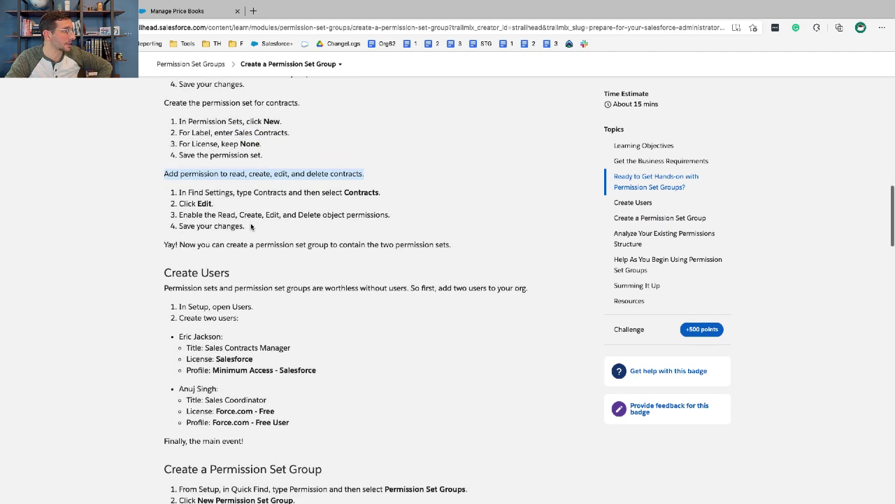
triple_click(255, 194)
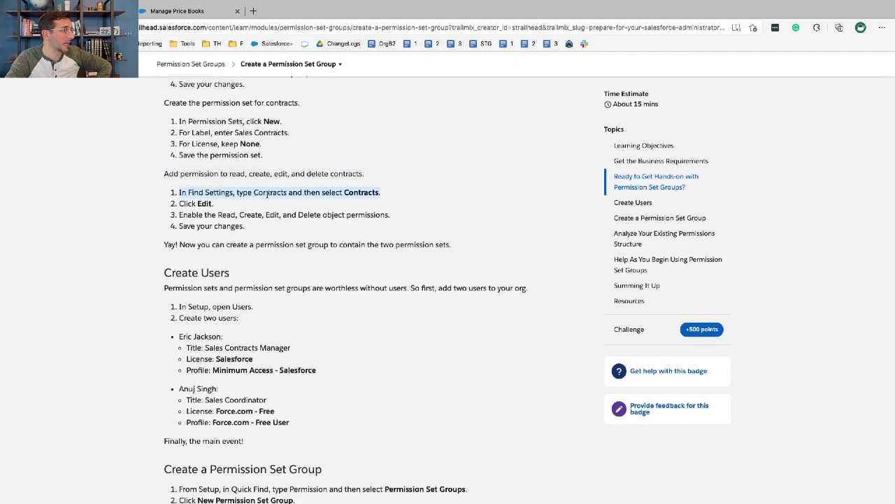
key("alt+Tab")
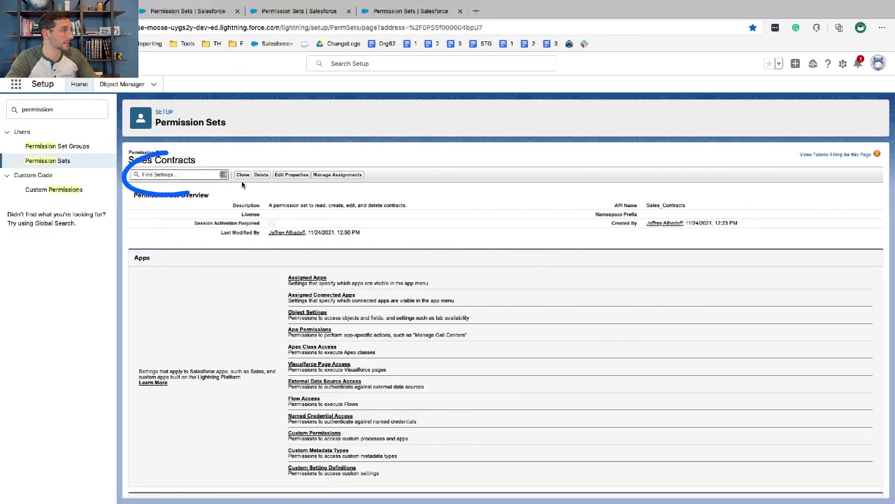
- Locate the Contracts object settings in Sales Contracts by searching 'contra' and 'contract', and edit them
left_click(202, 173)
type("contracts")
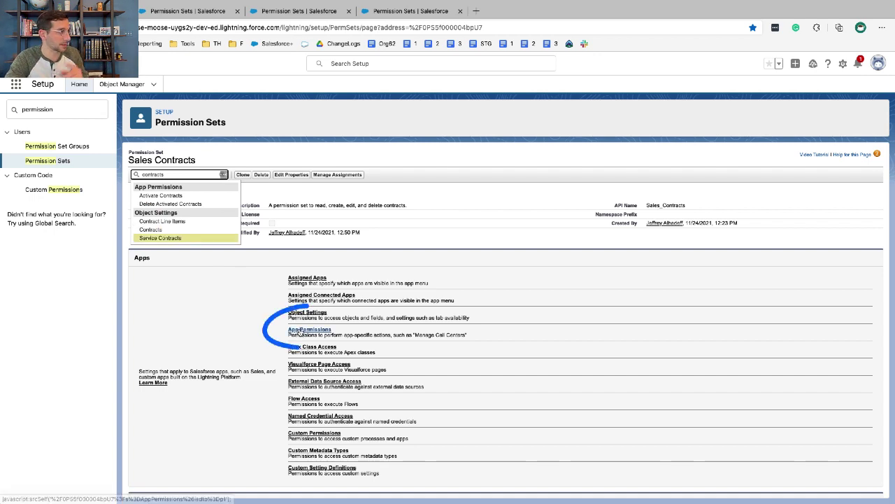
left_click(303, 314)
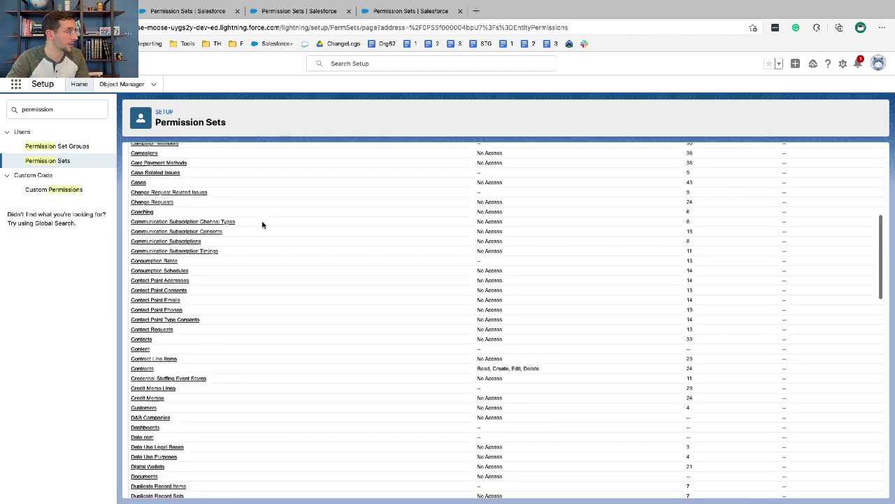
key("super+f")
type("co")
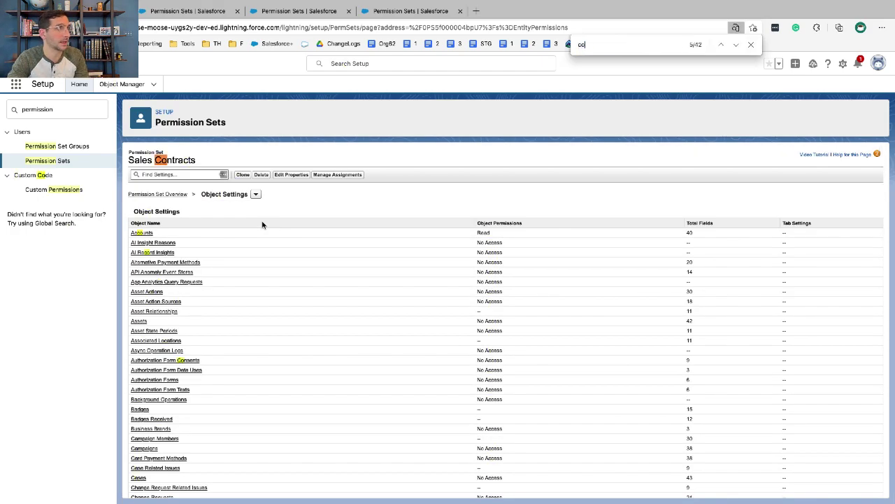
type("ntract")
key("Return")
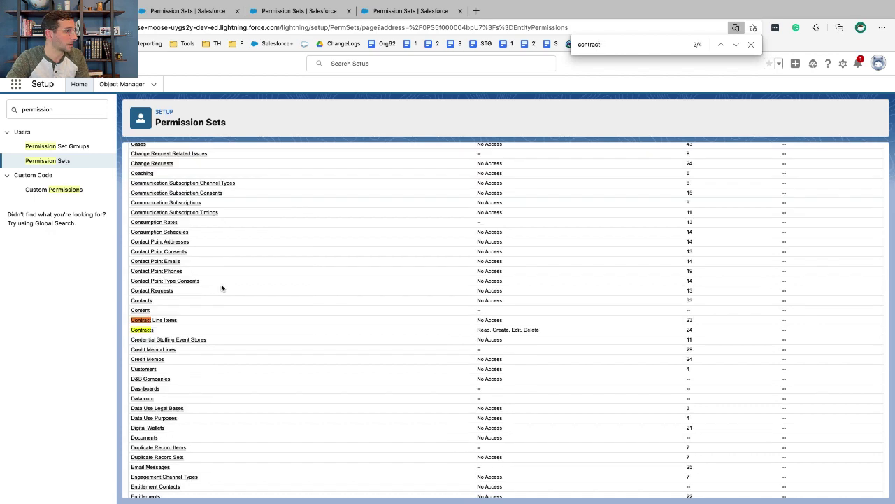
left_click(144, 330)
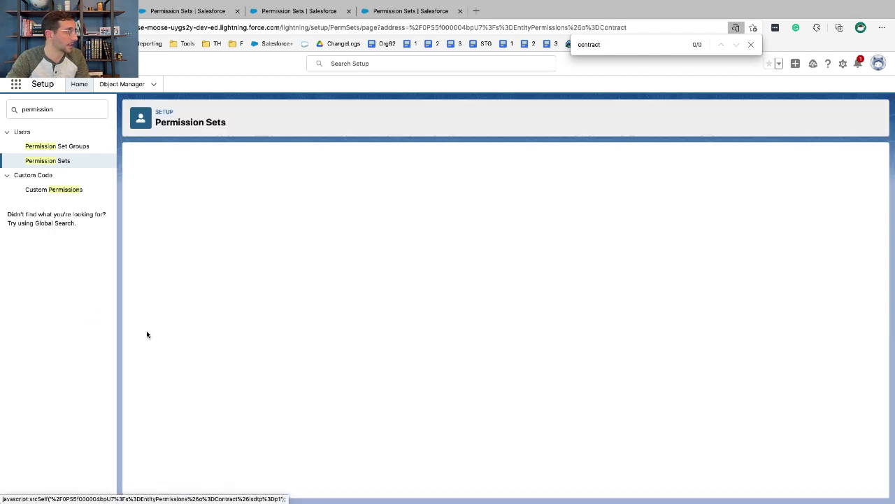
left_click(366, 213)
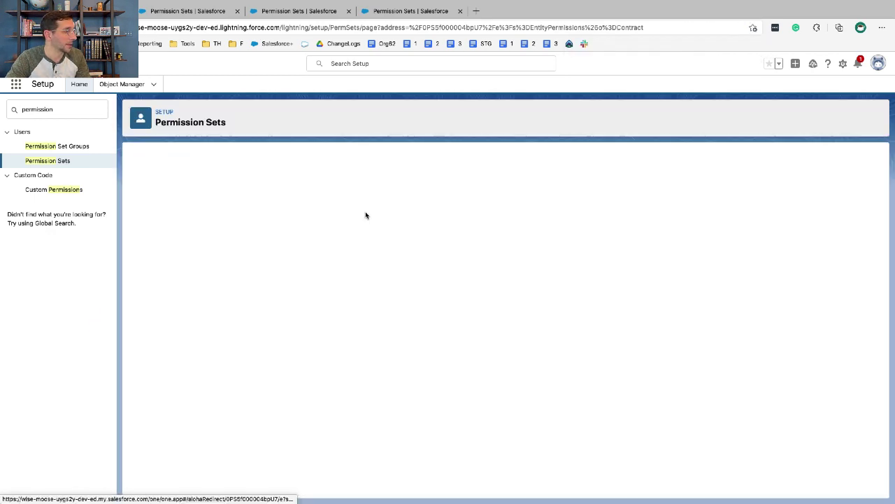
- Enable Read, Create, Edit and Delete on Contracts and save
key("super+Tab")
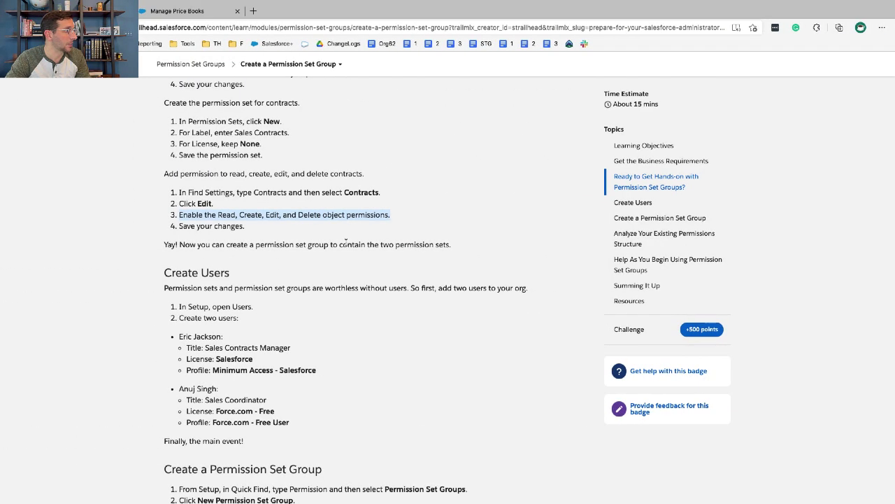
key("super+Tab")
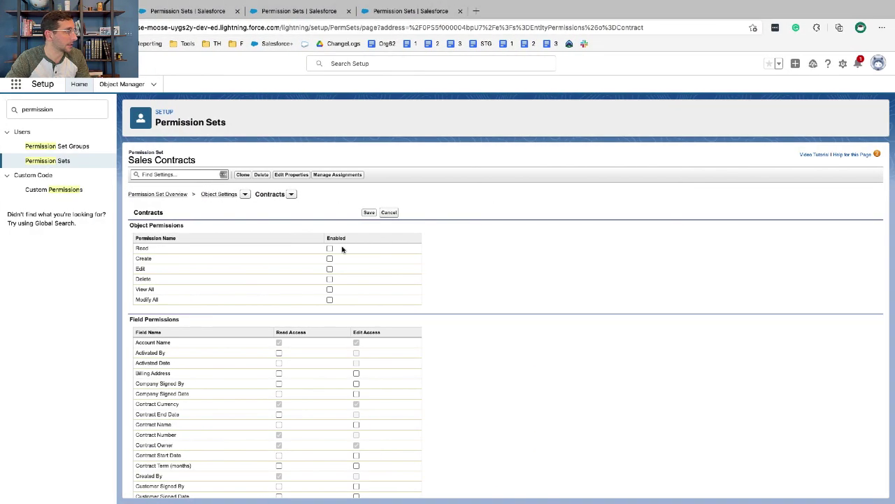
left_click(330, 248)
left_click(330, 258)
left_click(330, 269)
left_click(329, 279)
left_click(369, 213)
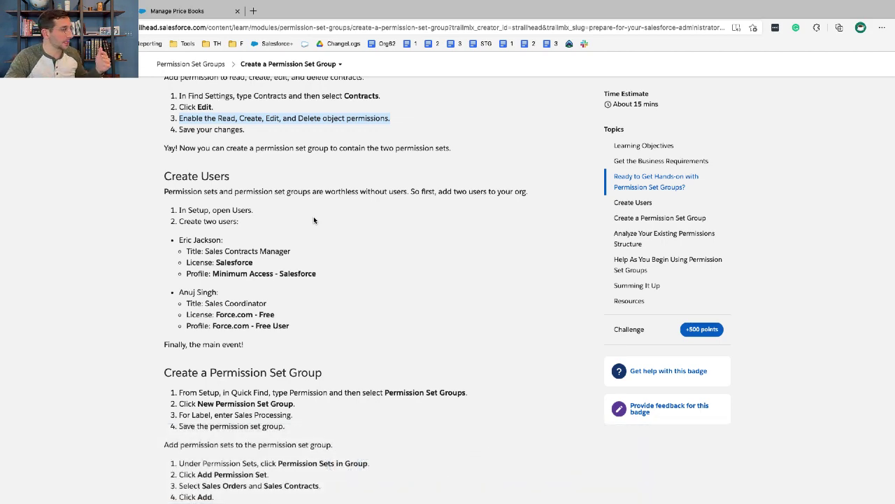
scroll(313, 220, "down", 1)
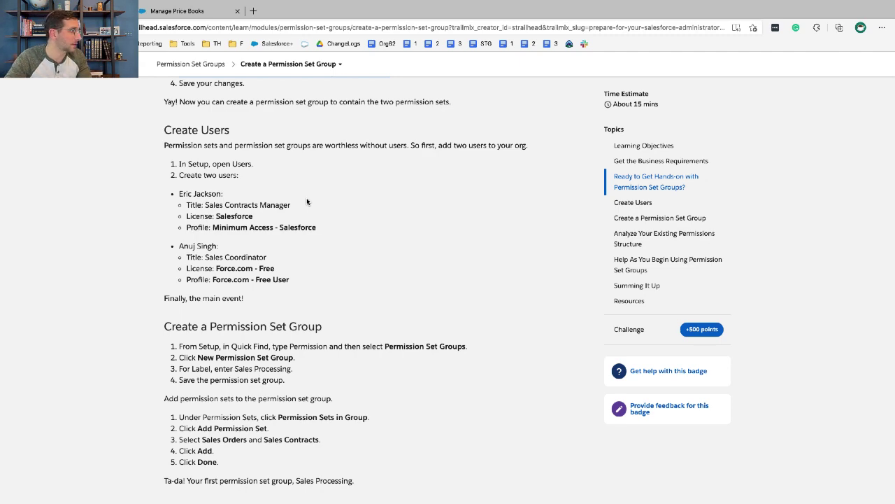
- Search Setup for 'use', start a new user, then select the Quick Find text for replacing
key("ctrl+Right")
left_click(67, 108)
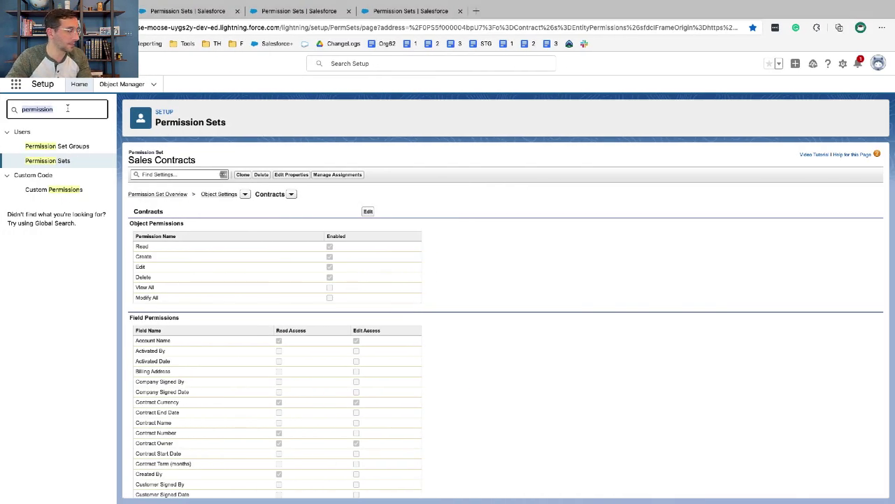
type("users")
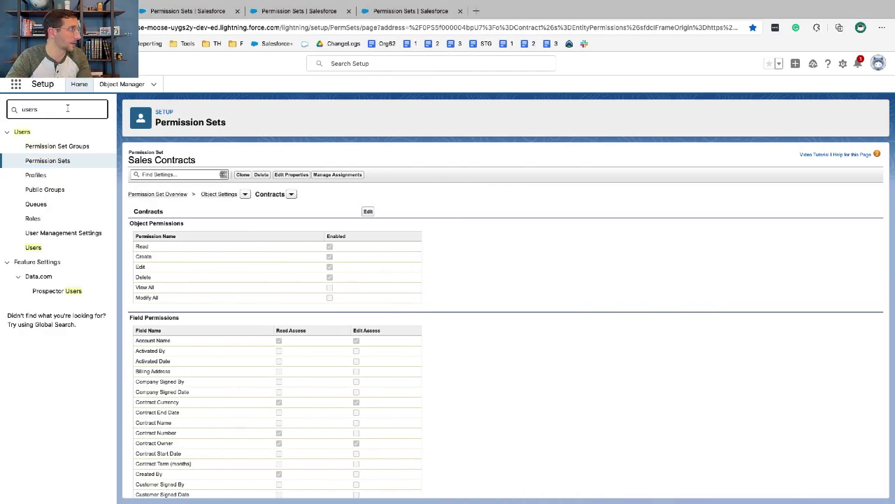
left_click(33, 247)
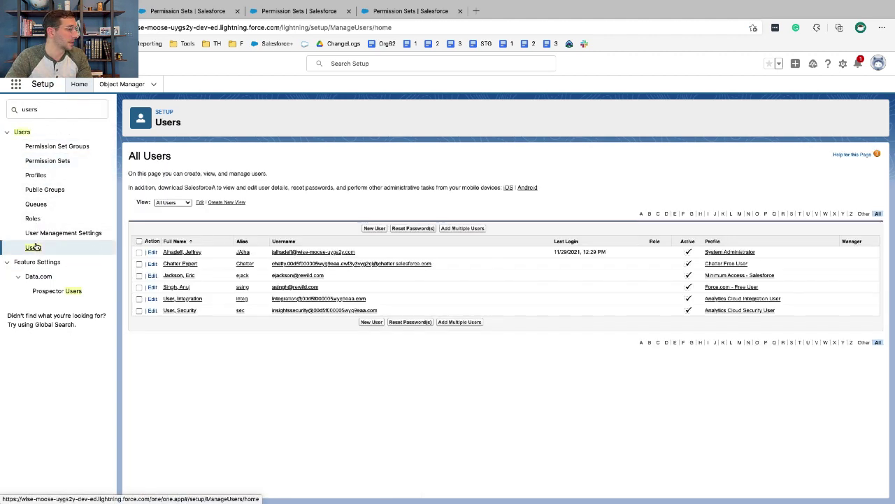
left_click(375, 228)
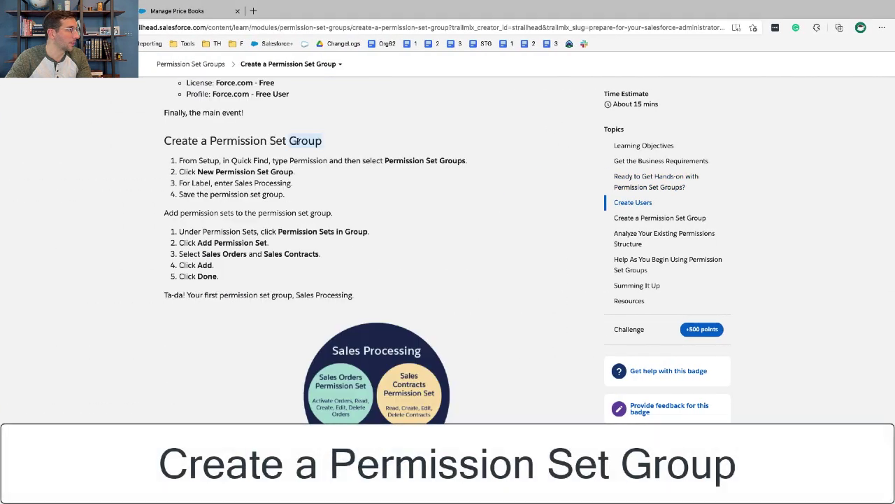
triple_click(294, 161)
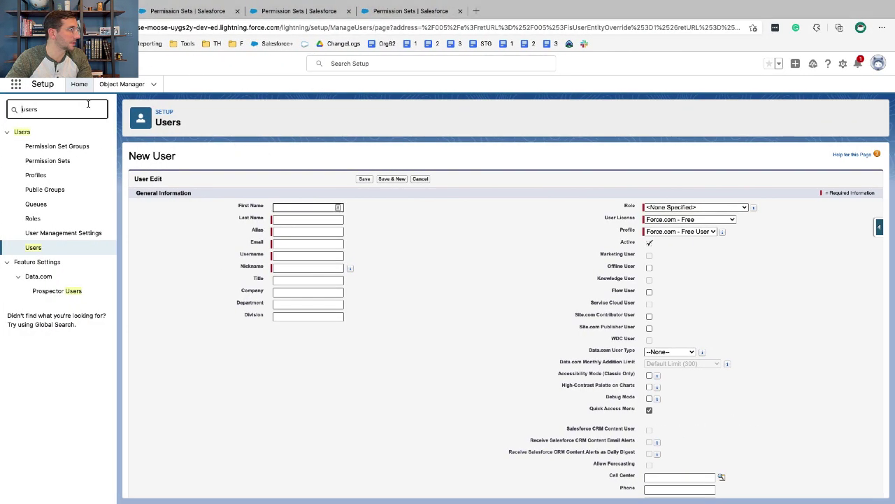
triple_click(88, 104)
- Filter Quick Find with 'permissio', open Permission Set Groups, and open then cancel a new group
type("permissio")
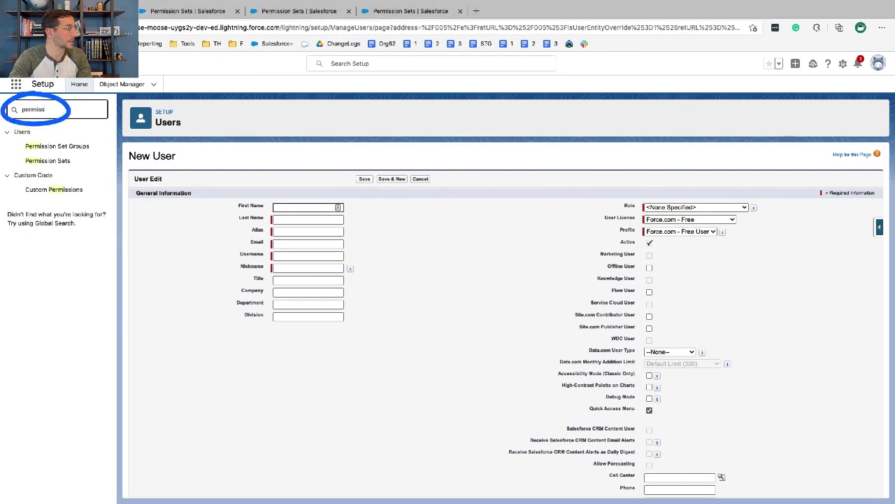
left_click(68, 147)
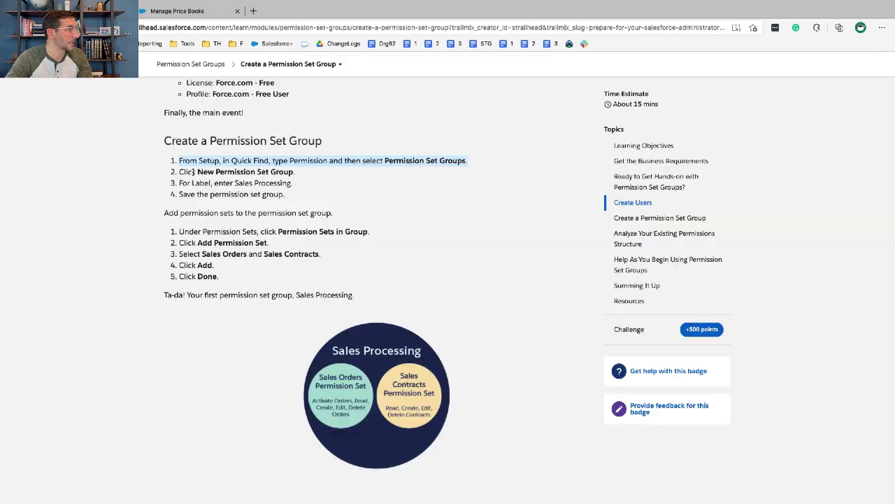
triple_click(193, 171)
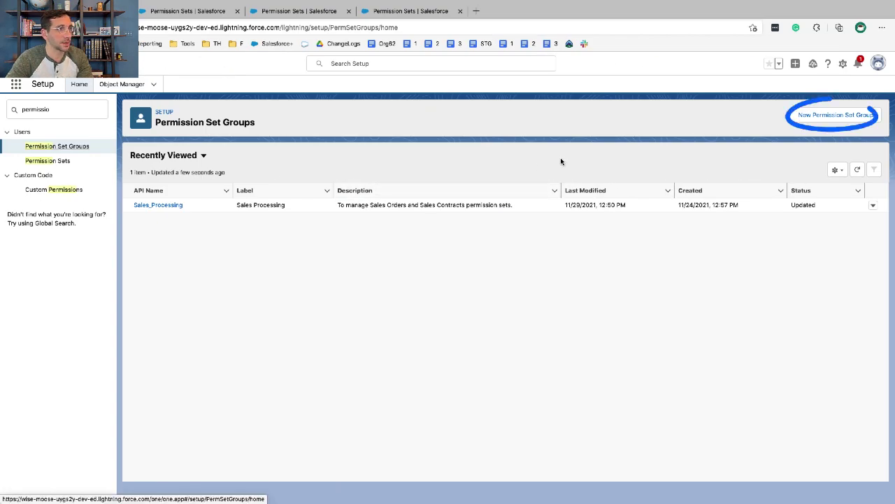
left_click(813, 118)
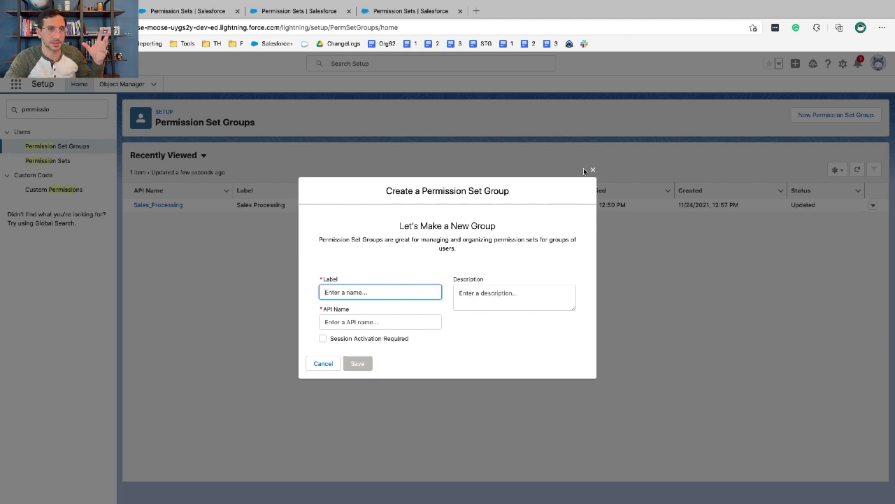
left_click(592, 169)
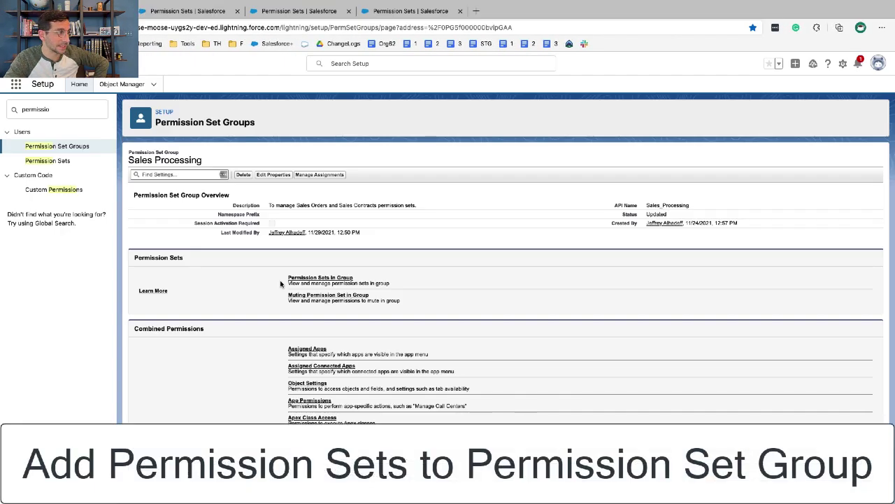
- Under Permission Sets in Group, choose Sales Contracts and Sales Orders to add
key("ctrl+Left")
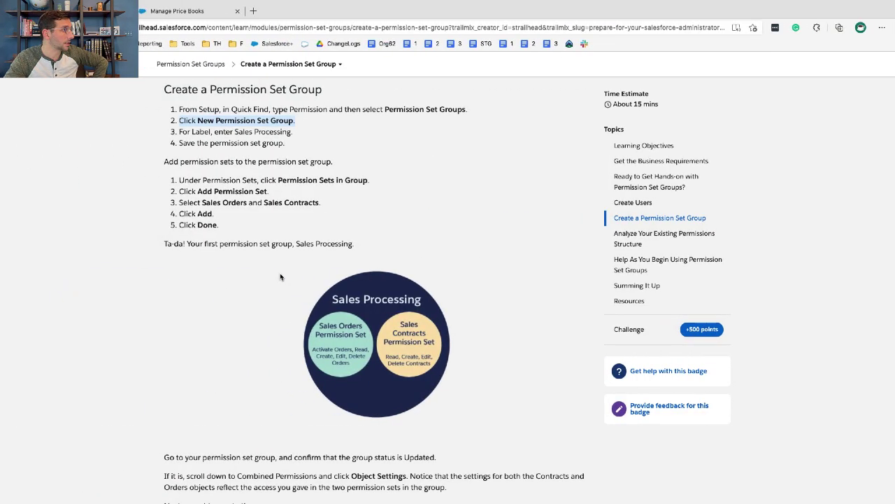
triple_click(278, 193)
key("ctrl+Right")
left_click(319, 221)
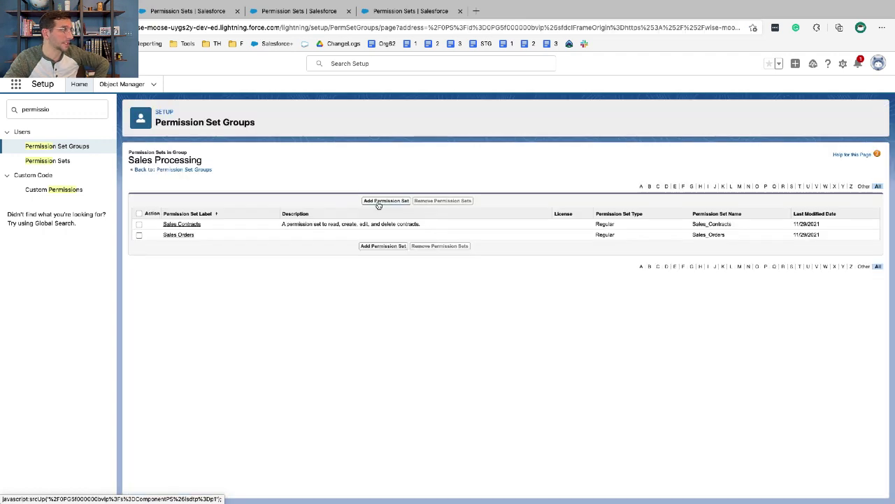
left_click(378, 202)
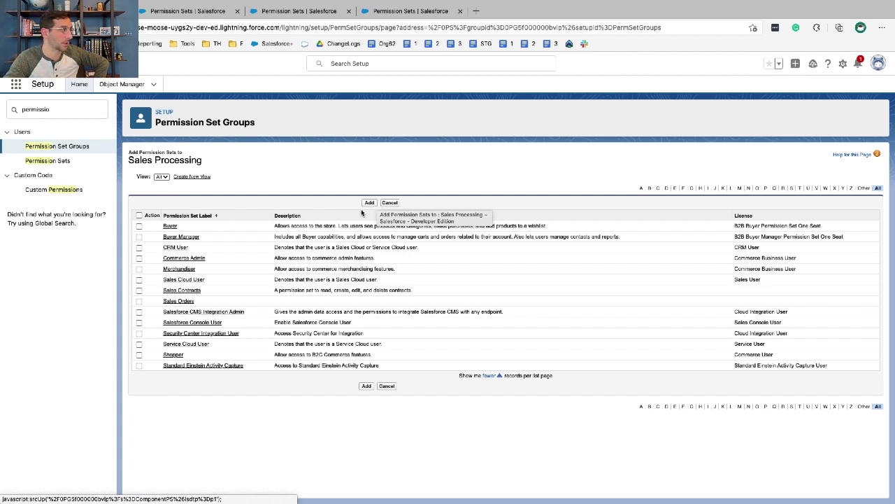
left_click(139, 289)
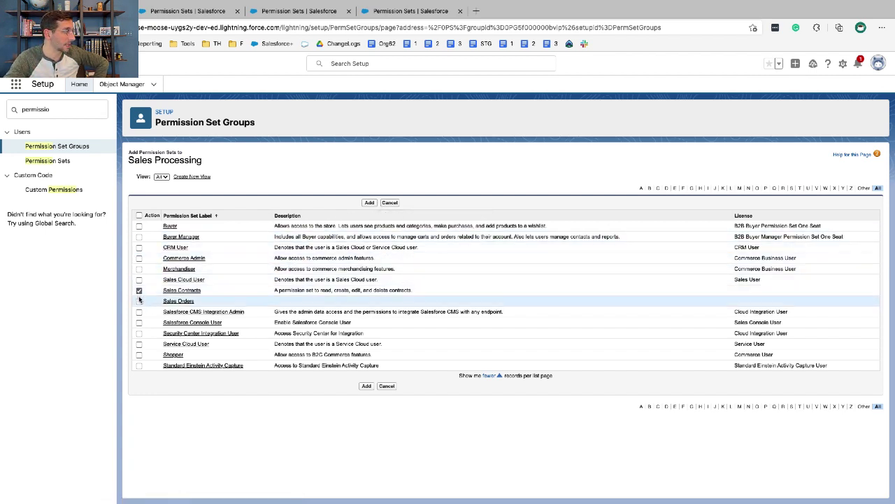
left_click(139, 301)
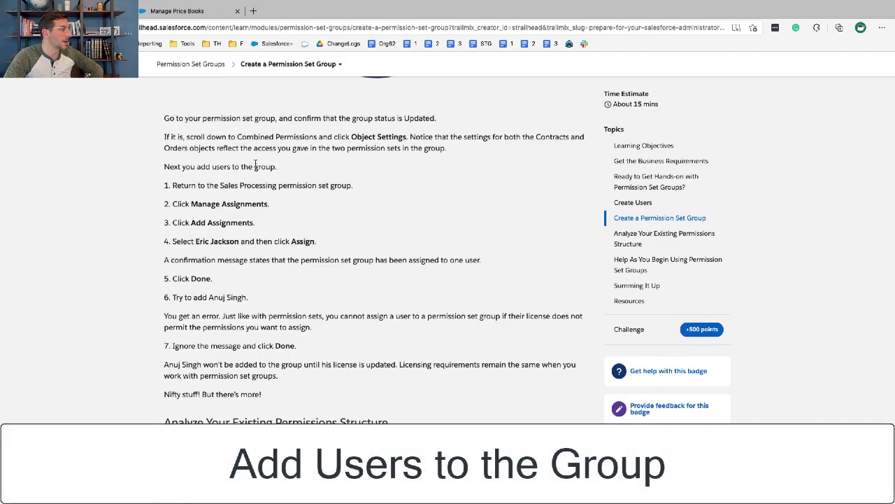
- Review the add-users steps and view Sales Processing's Manage Assignments list with one assigned user
triple_click(255, 166)
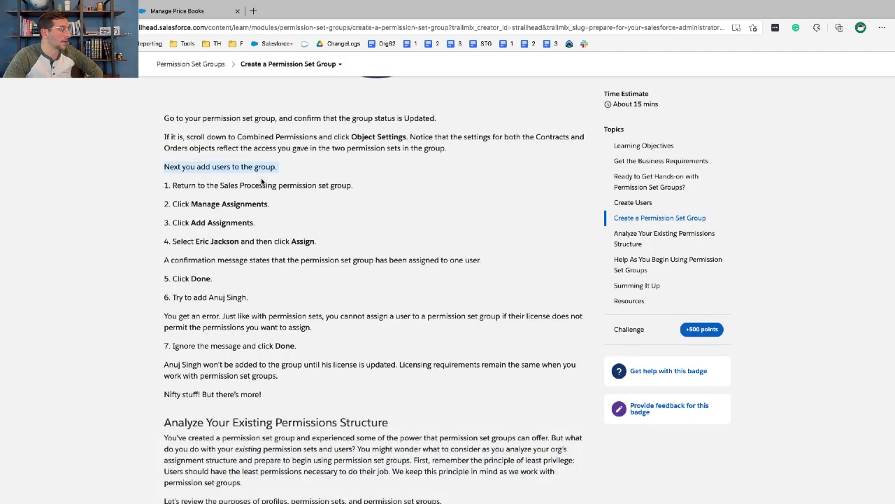
left_click(262, 181)
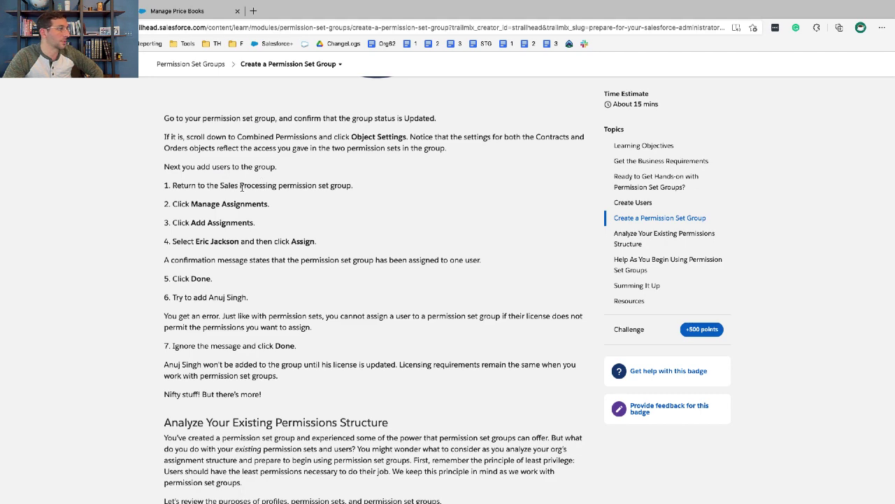
key("ctrl+Right")
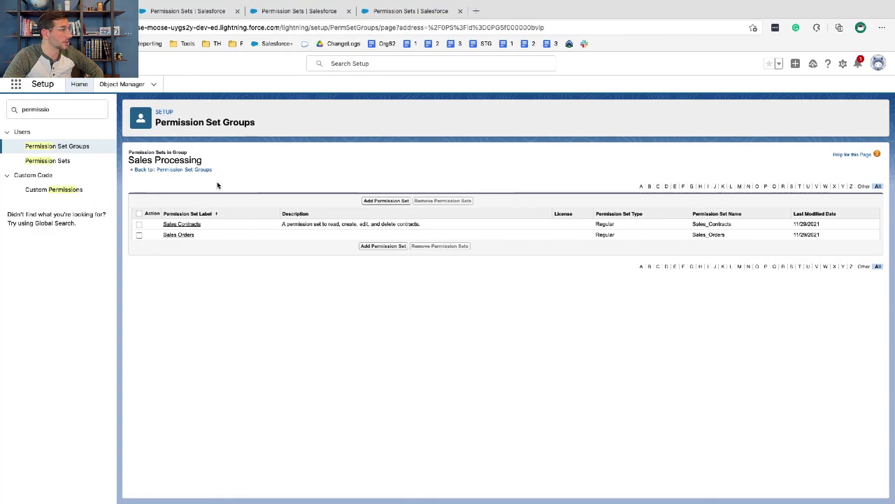
left_click(203, 176)
left_click(316, 176)
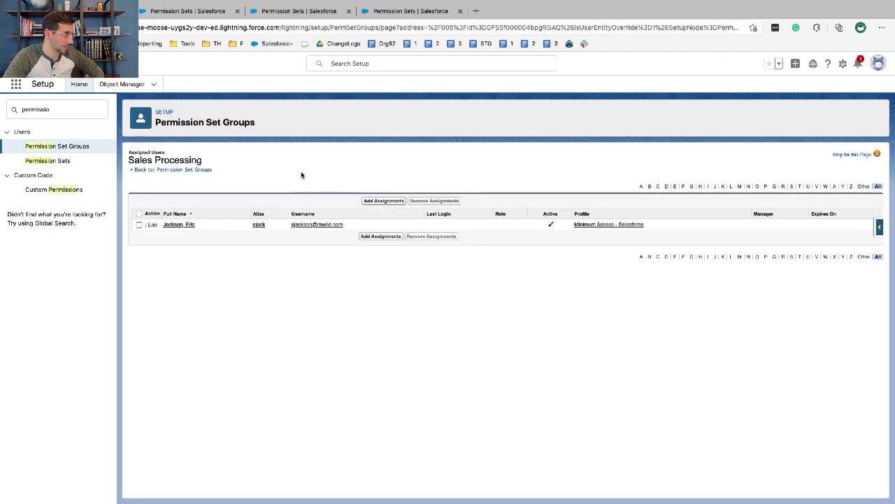
key("super+grave")
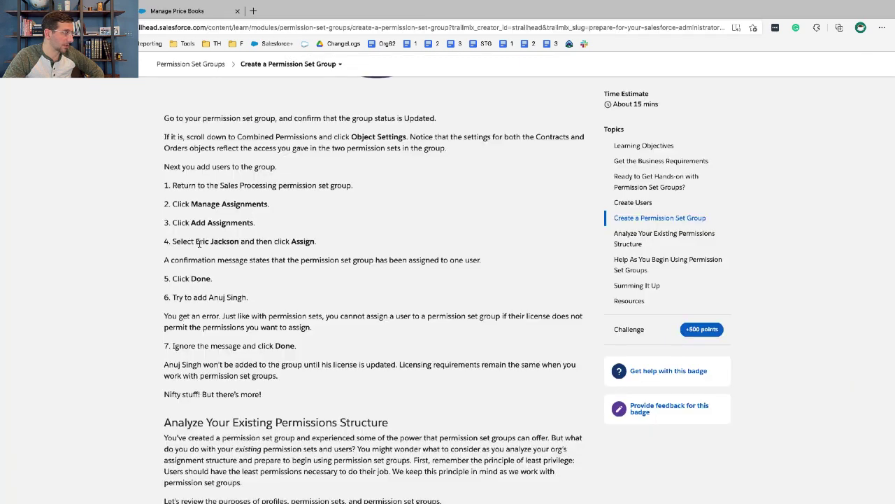
scroll(219, 283, "down", 1)
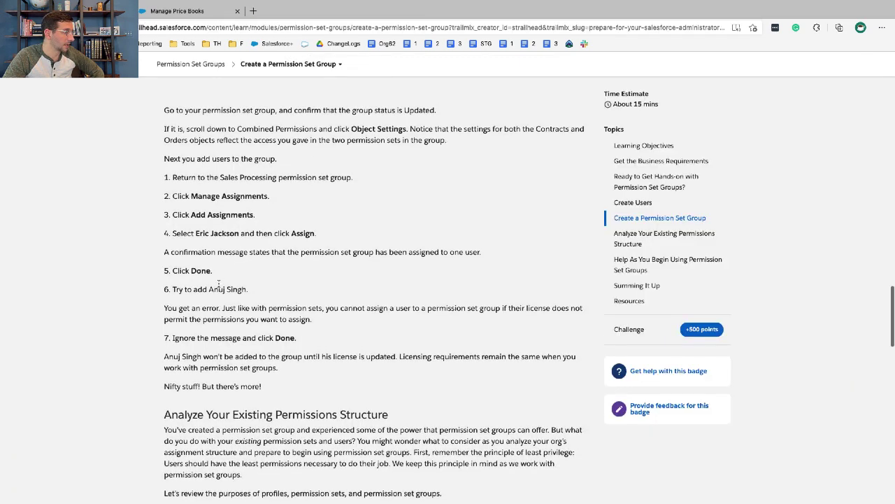
left_click_drag(209, 266, 247, 267)
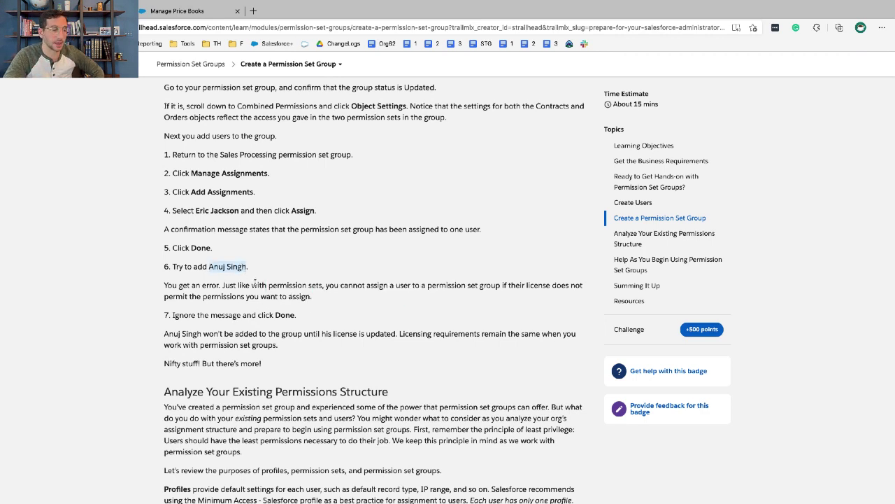
scroll(256, 283, "down", 3)
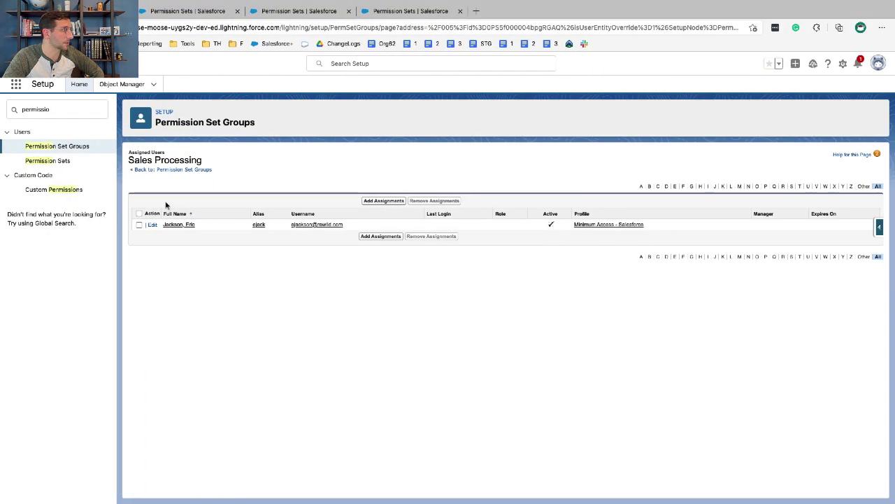
left_click(74, 161)
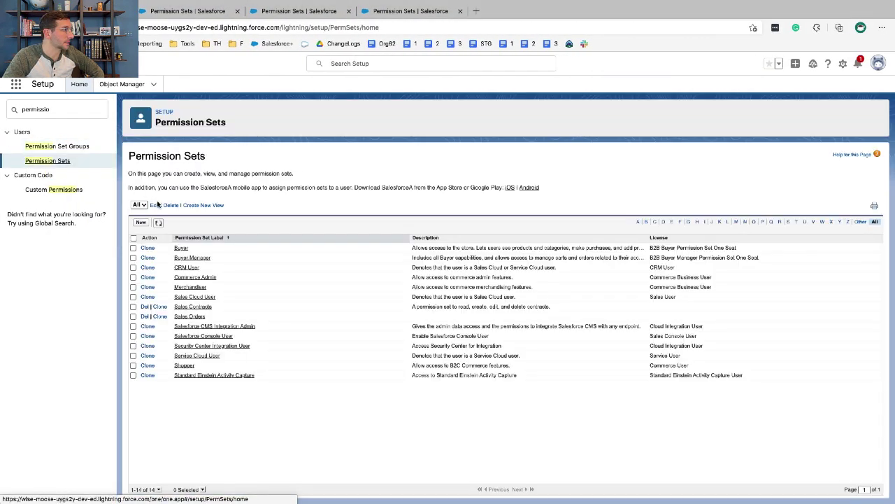
- Enable Edit Activated Orders in Sales Orders' App Permissions, save and confirm, then run Check Challenge
left_click(186, 317)
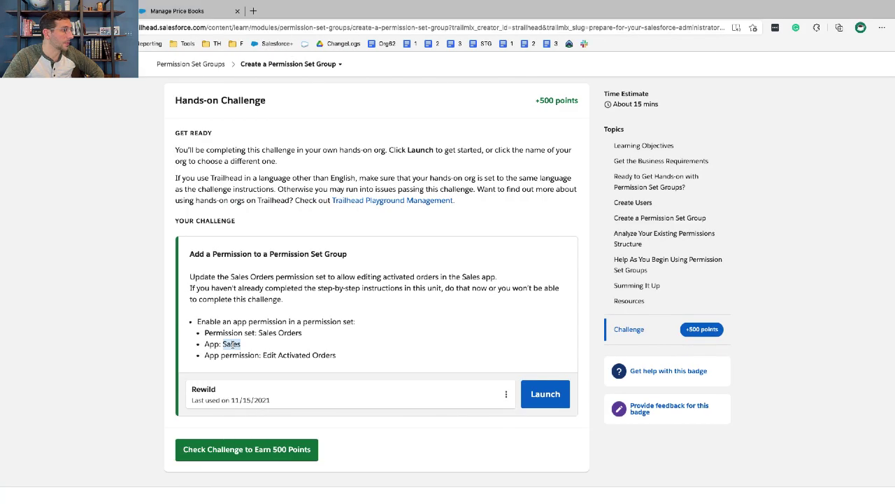
key("ctrl+Right")
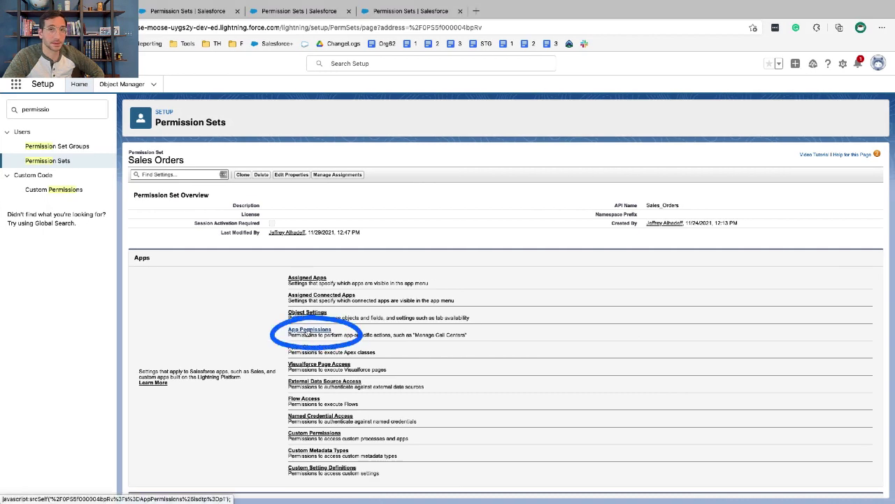
left_click(308, 329)
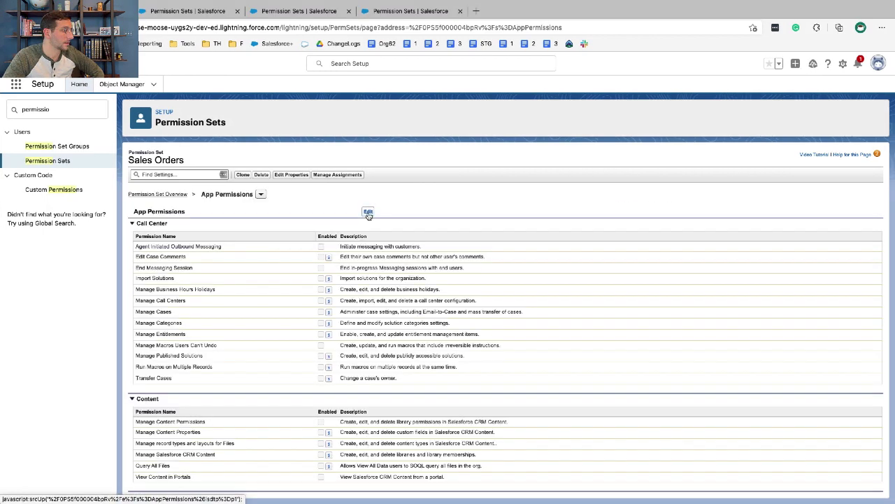
left_click(368, 212)
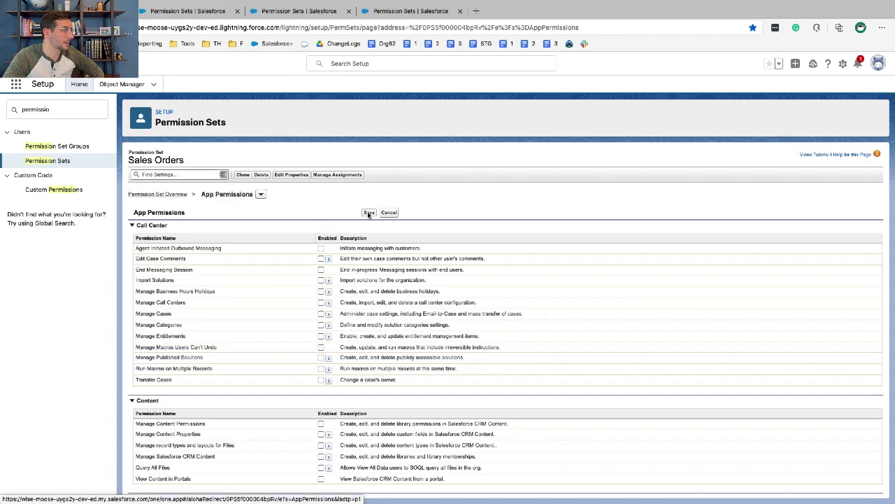
scroll(368, 212, "down", 15)
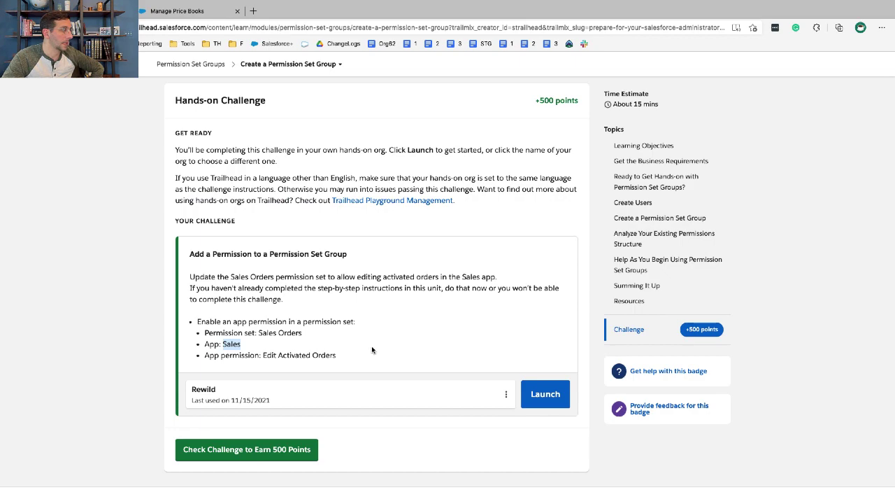
key("ctrl+Right")
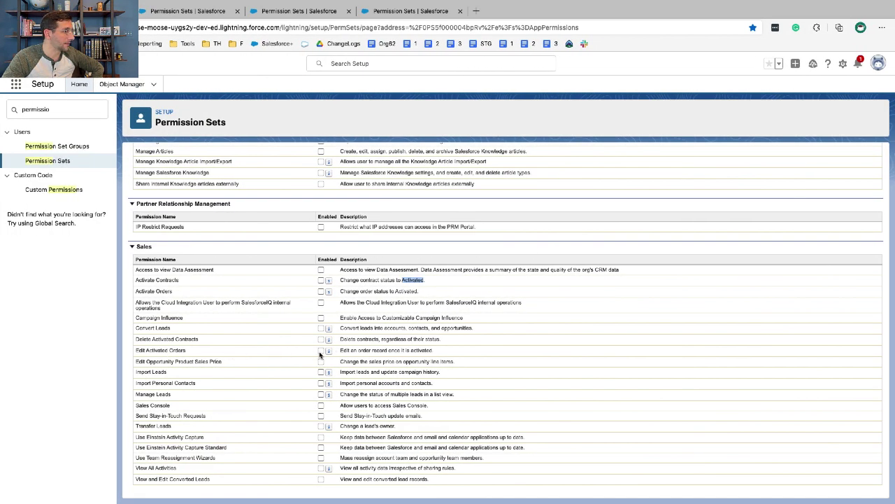
left_click(322, 350)
scroll(321, 353, "up", 15)
left_click(369, 212)
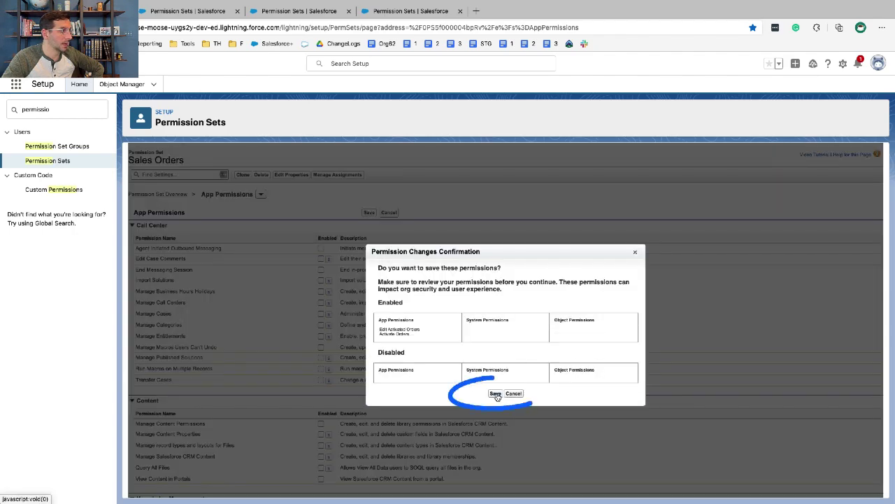
left_click(496, 394)
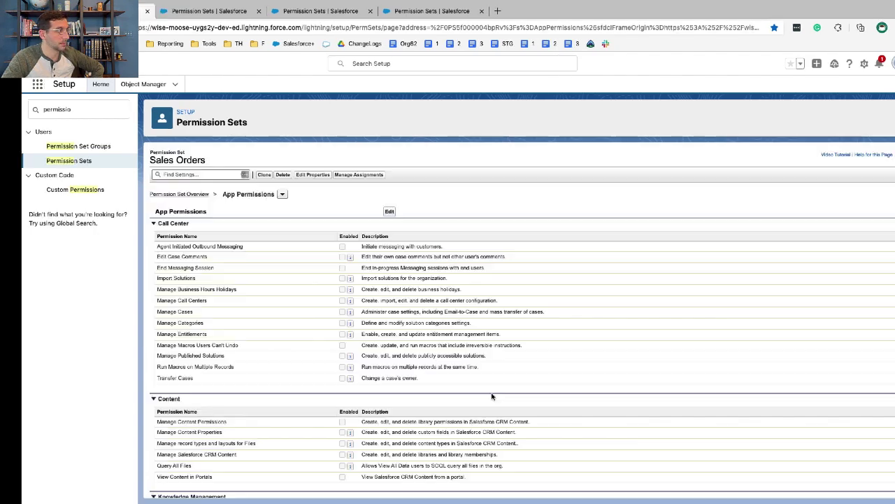
key("super+grave")
left_click(309, 435)
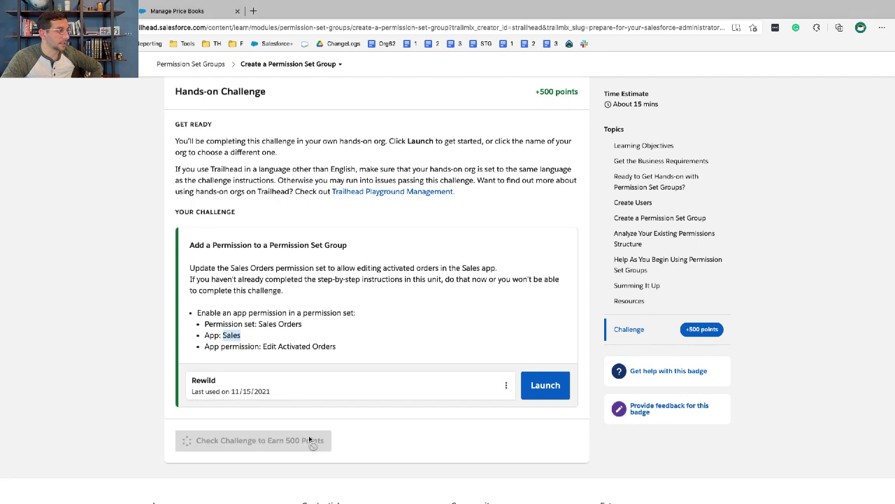